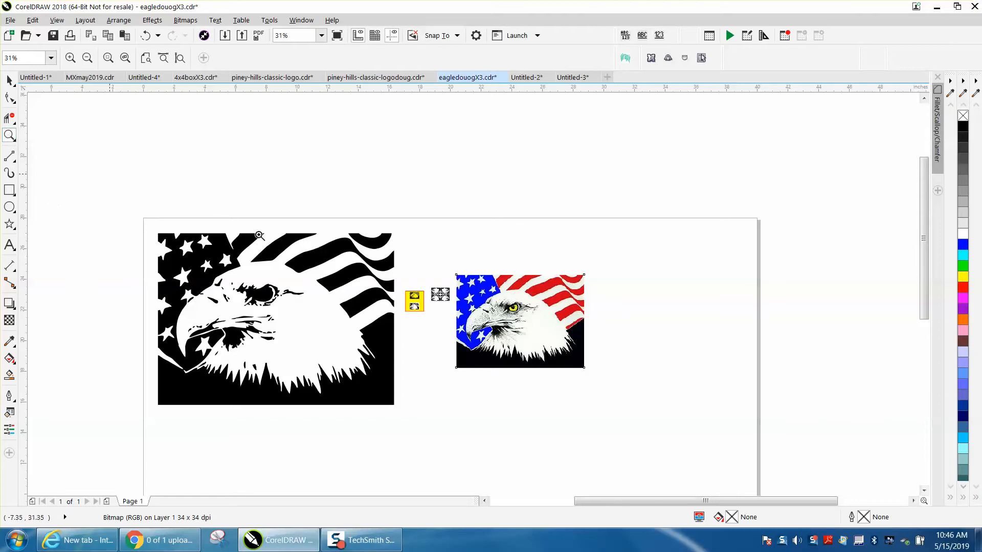
# Step: Examine the four-way mirrored eagle artwork and the two small eagle images on the yellow rectangle up close
pyautogui.moveTo(432, 280); pyautogui.dragTo(463, 311)
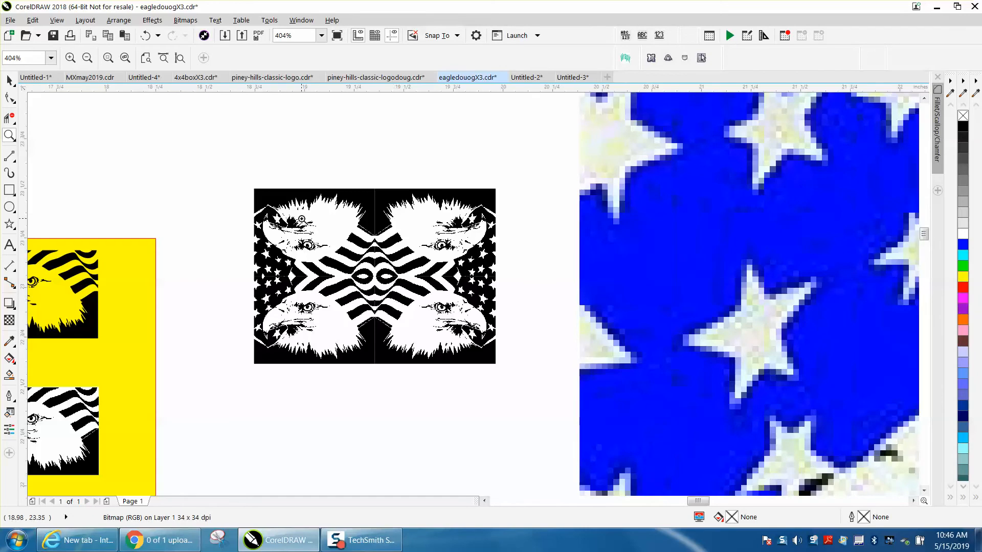
pyautogui.moveTo(240, 188); pyautogui.dragTo(534, 381)
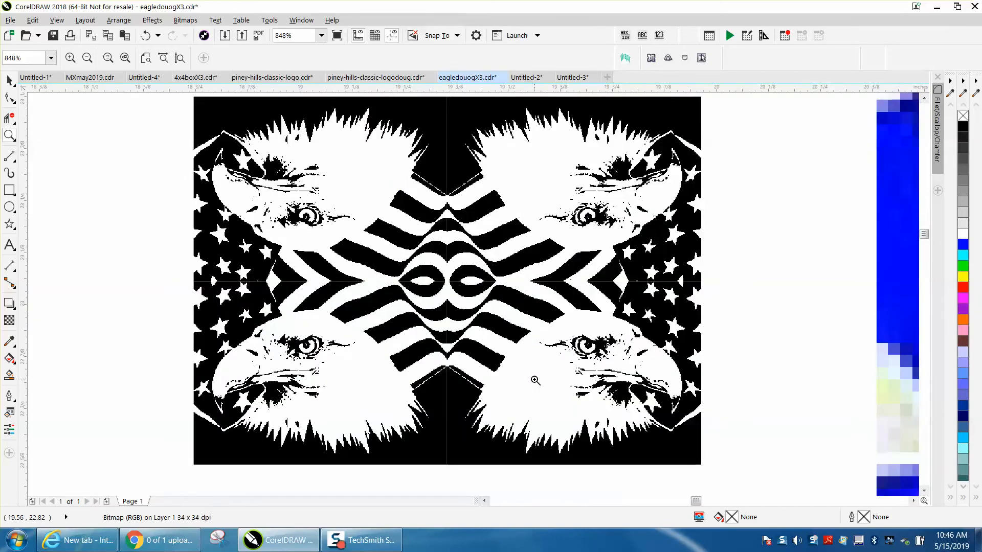
pyautogui.scroll(-4, 532, 379)
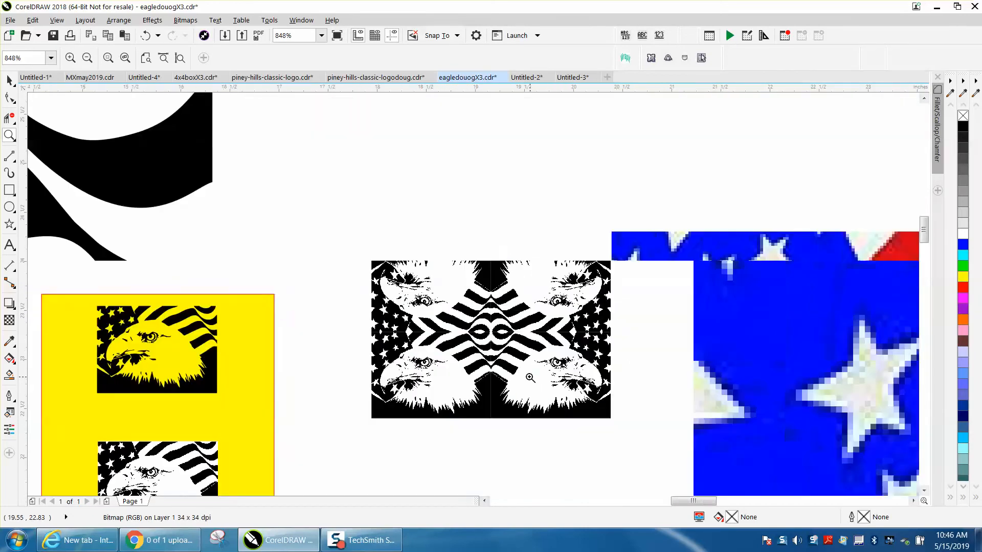
pyautogui.moveTo(290, 326); pyautogui.dragTo(414, 391)
pyautogui.scroll(-2, 435, 305)
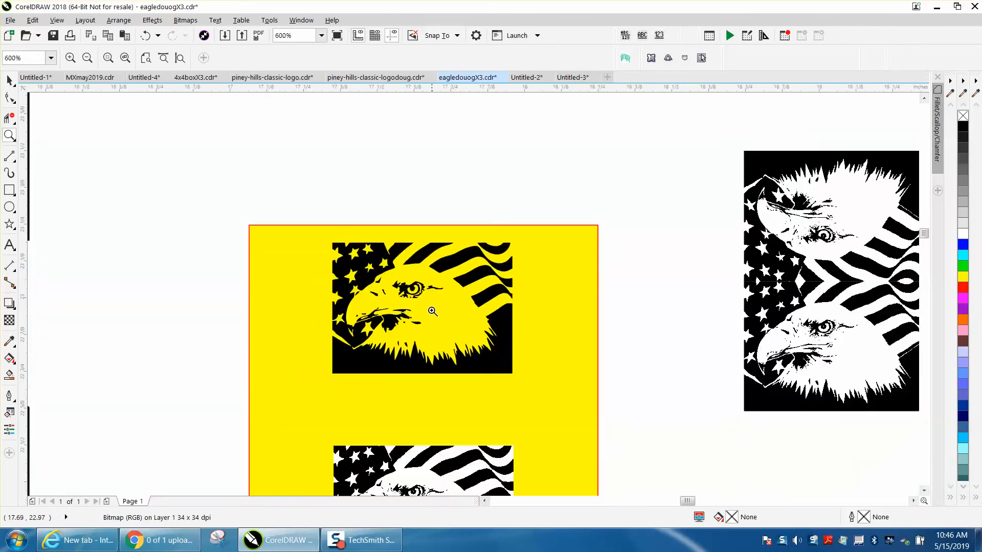
pyautogui.scroll(-2, 445, 434)
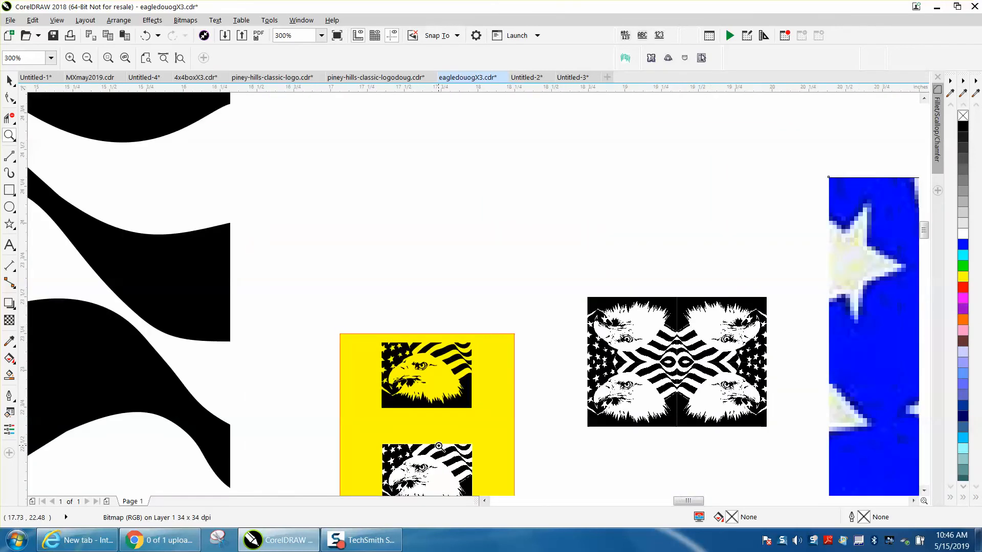
pyautogui.scroll(-2, 360, 384)
pyautogui.moveTo(365, 398); pyautogui.dragTo(436, 449)
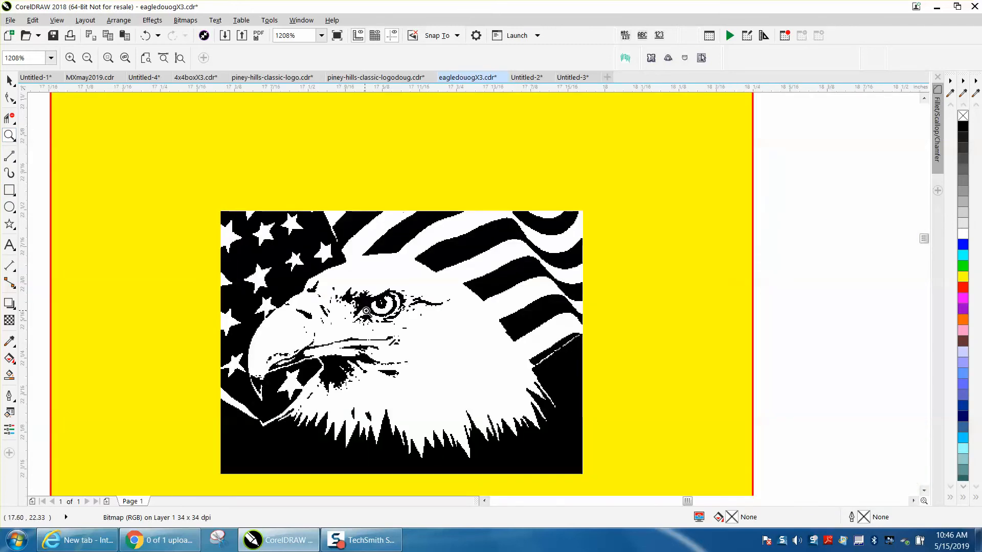
pyautogui.moveTo(256, 217); pyautogui.dragTo(299, 238)
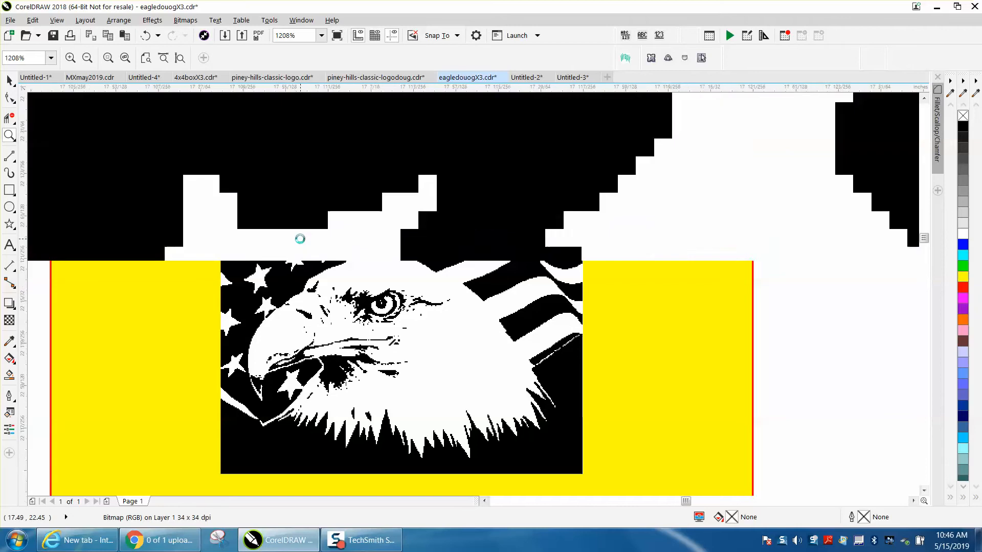
pyautogui.scroll(-2, 299, 237)
pyautogui.scroll(-3, 298, 237)
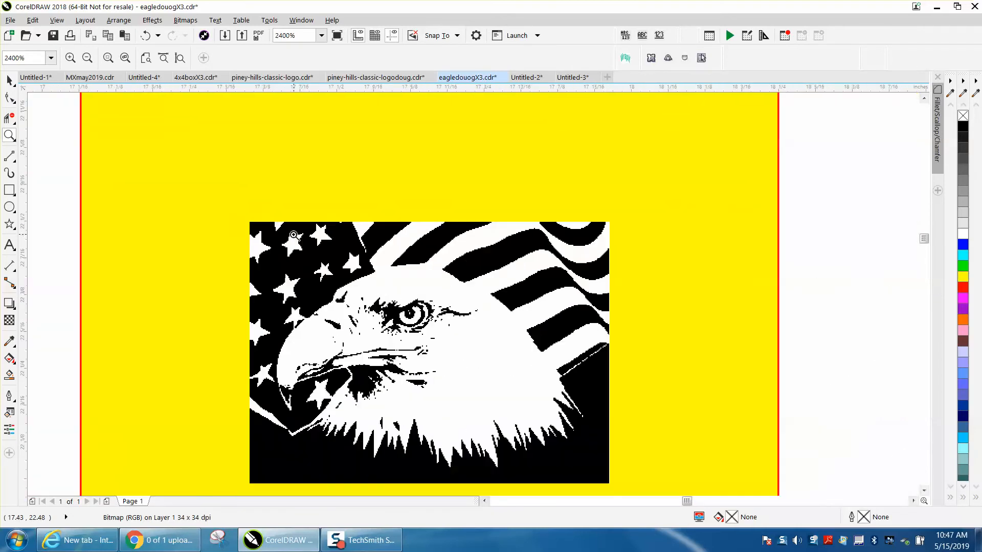
pyautogui.scroll(-2, 292, 155)
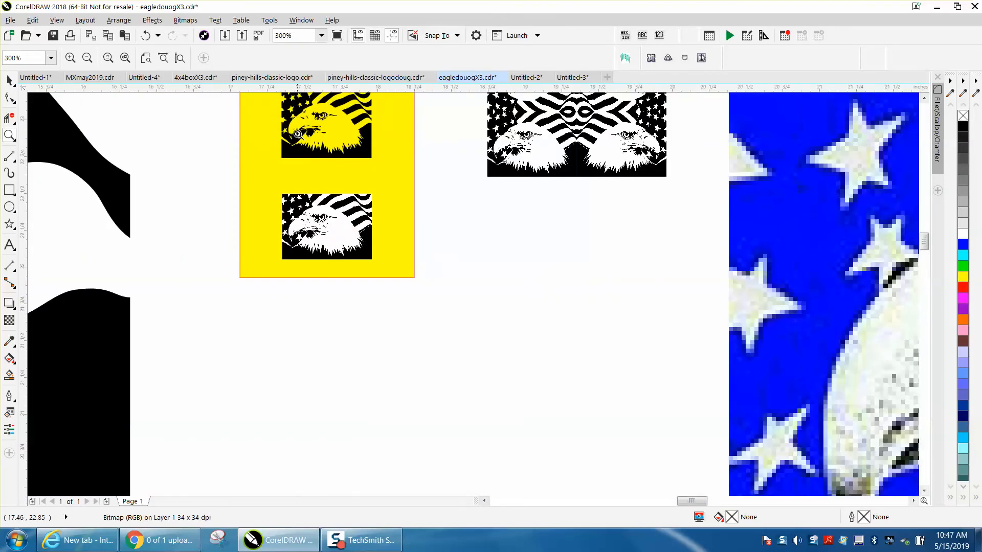
pyautogui.moveTo(284, 103); pyautogui.dragTo(307, 125)
pyautogui.scroll(-4, 307, 130)
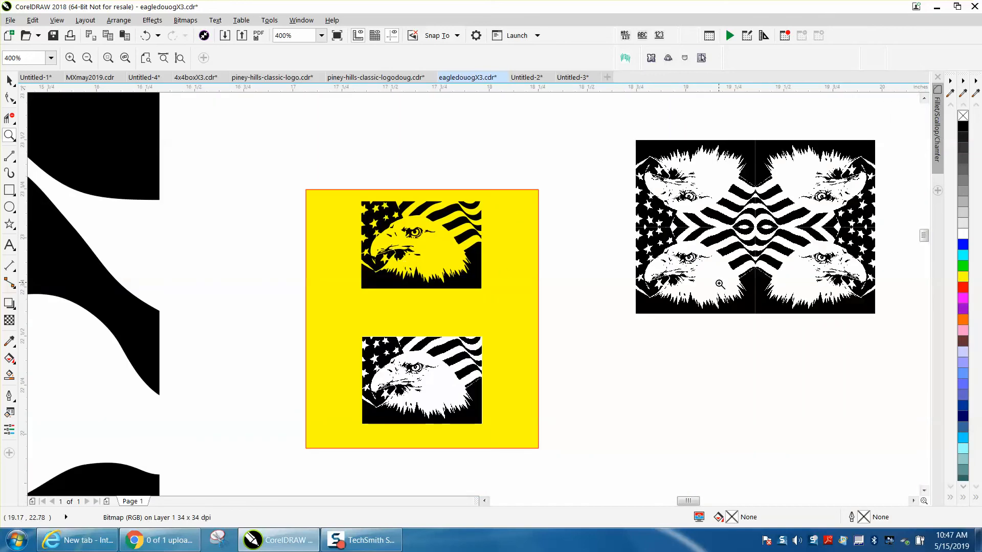
# Step: Scale the colour eagle bitmap down to about 1.16 by 0.85 inches and place it above the yellow rectangle
pyautogui.click(8, 81)
pyautogui.scroll(-2, 498, 329)
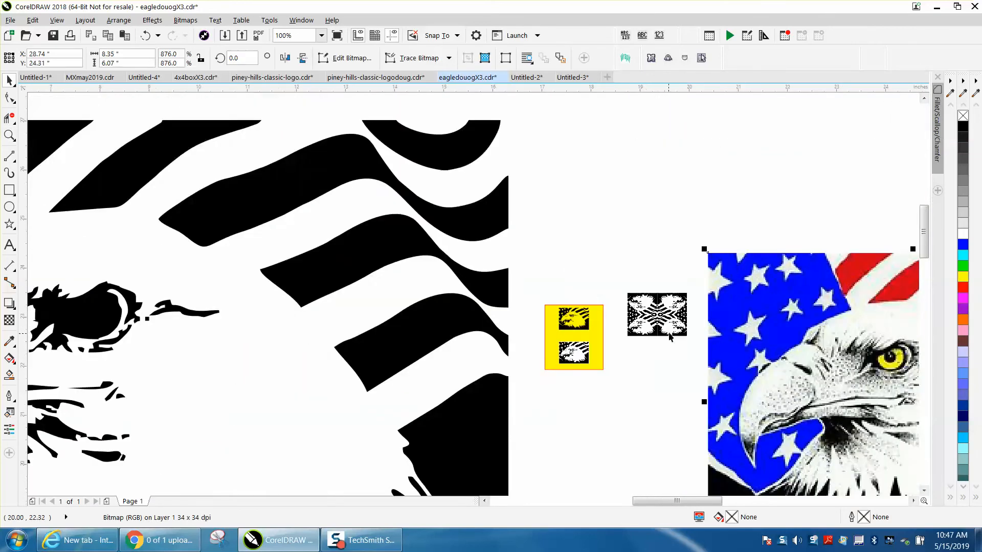
pyautogui.scroll(-2, 705, 335)
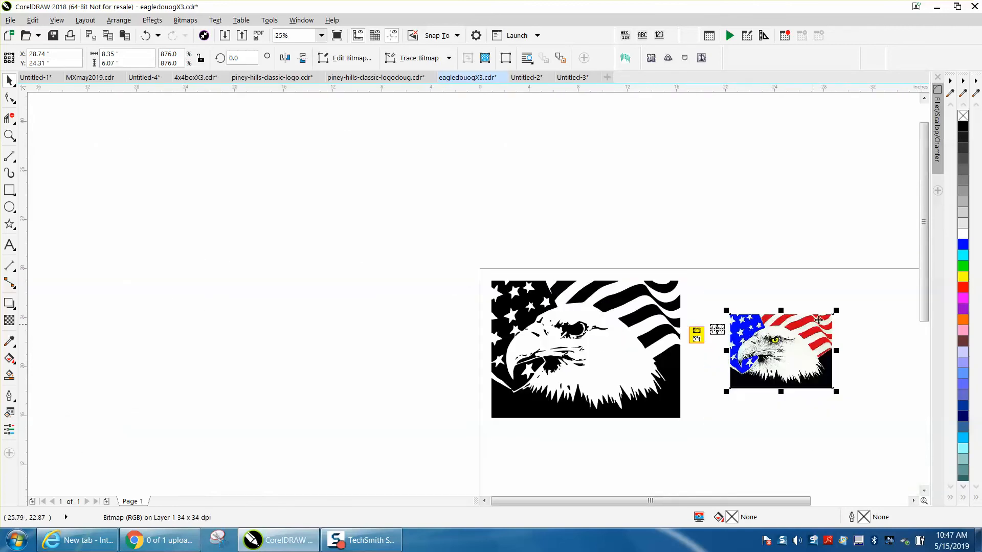
pyautogui.moveTo(835, 311); pyautogui.dragTo(735, 328)
# Step: Resample the reduced colour eagle bitmap to a resolution of 300 dpi
pyautogui.click(9, 134)
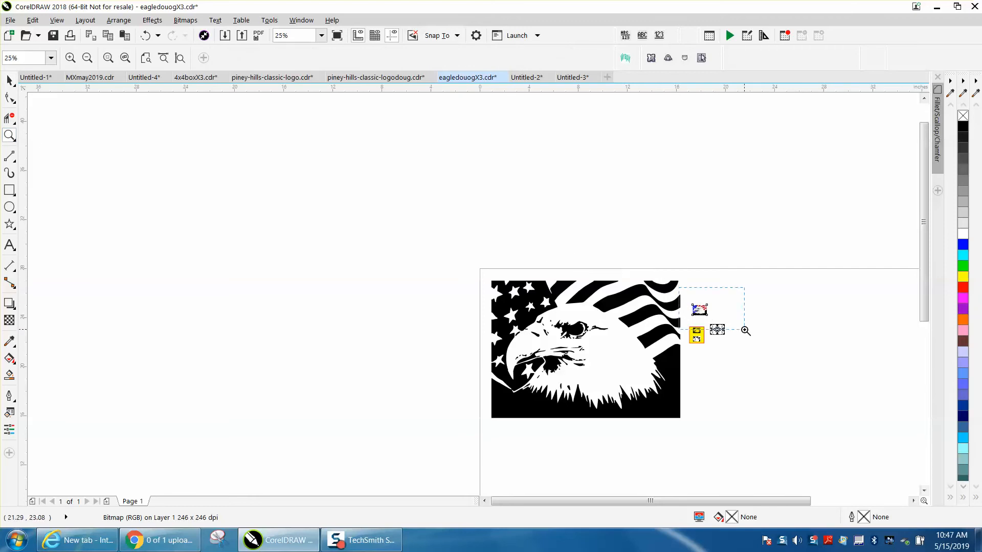
pyautogui.press('space')
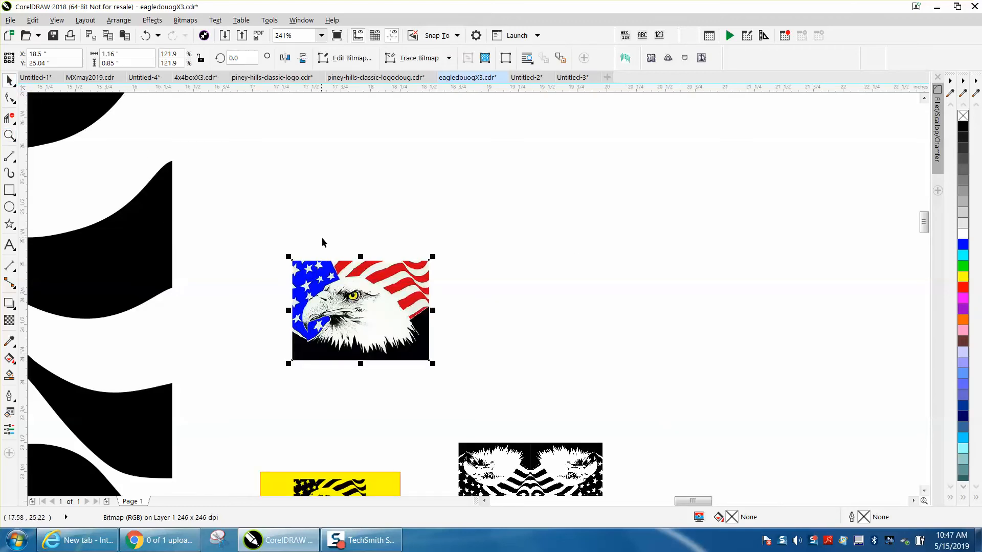
pyautogui.click(185, 21)
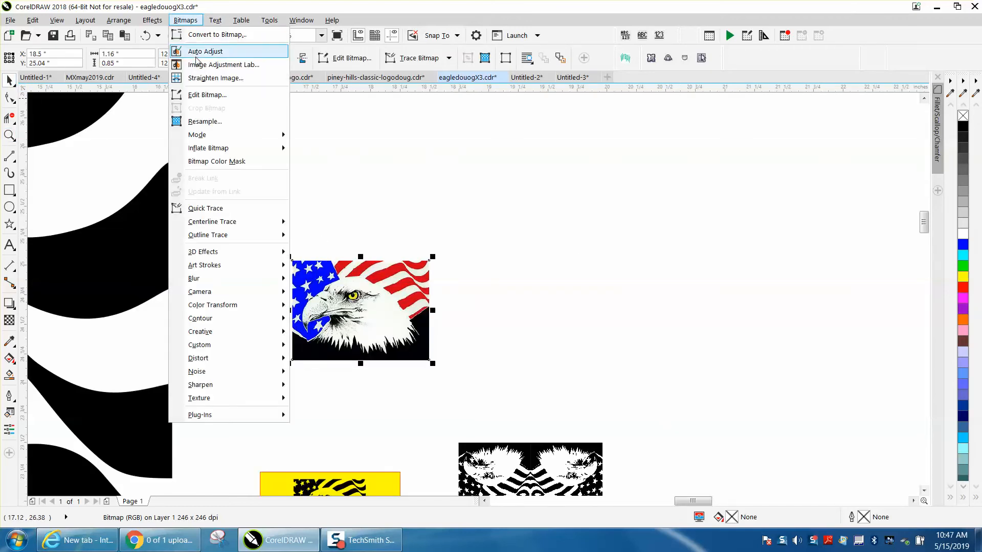
pyautogui.click(205, 122)
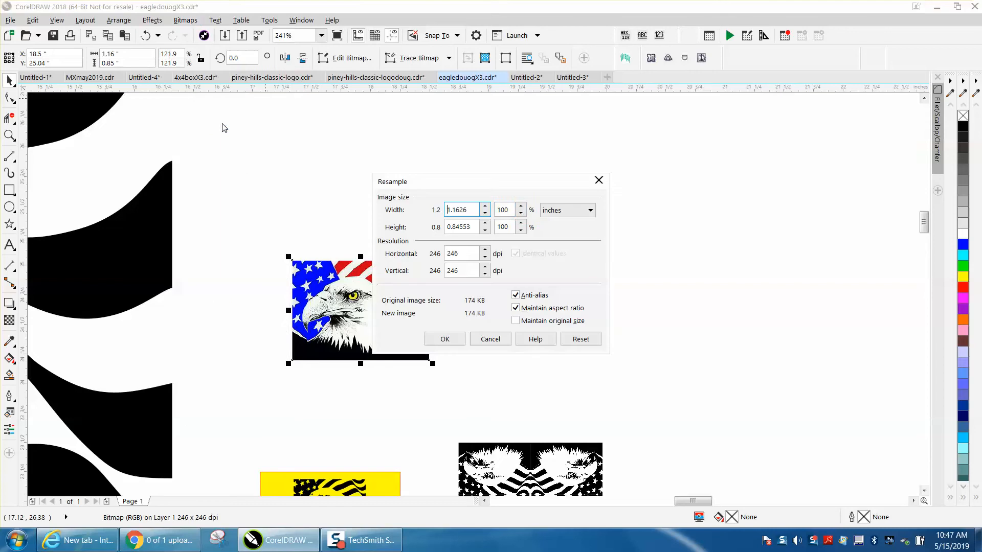
pyautogui.doubleClick(476, 253)
pyautogui.write('300')
pyautogui.press('Return')
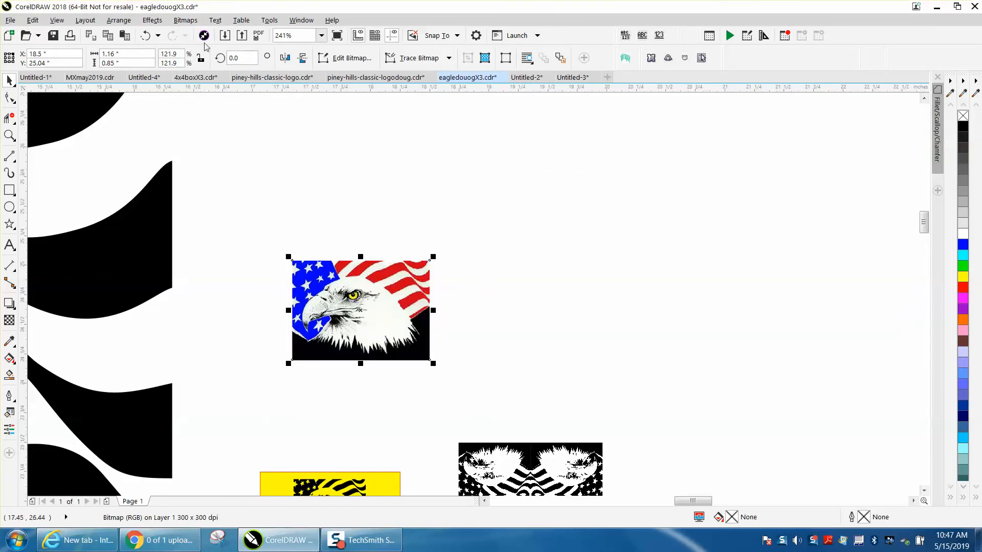
# Step: Convert the colour eagle image to a monochrome bitmap at 600 dpi
pyautogui.click(185, 20)
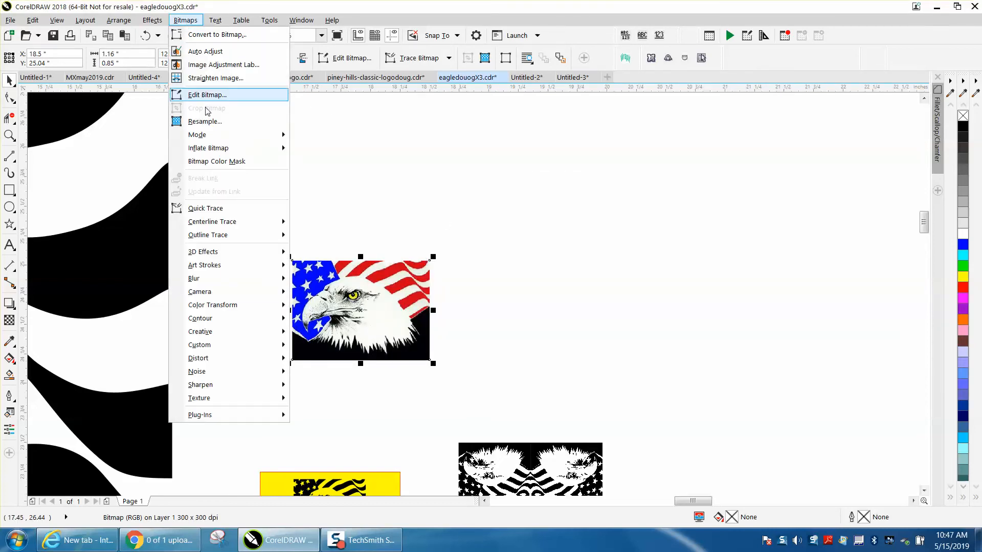
pyautogui.click(206, 35)
pyautogui.click(449, 330)
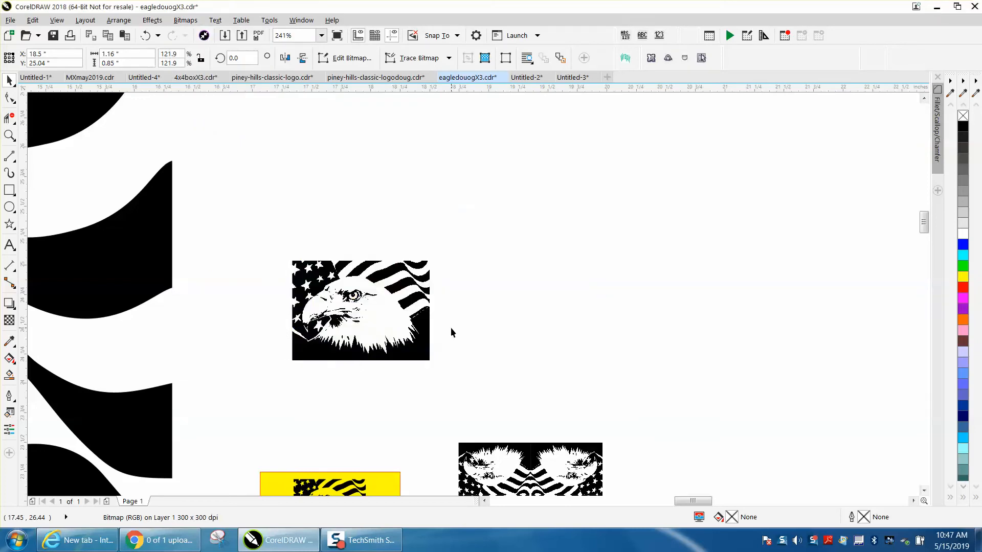
# Step: Outline-trace the monochrome eagle with the Clipart image type and move the source bitmap aside from the trace
pyautogui.click(432, 58)
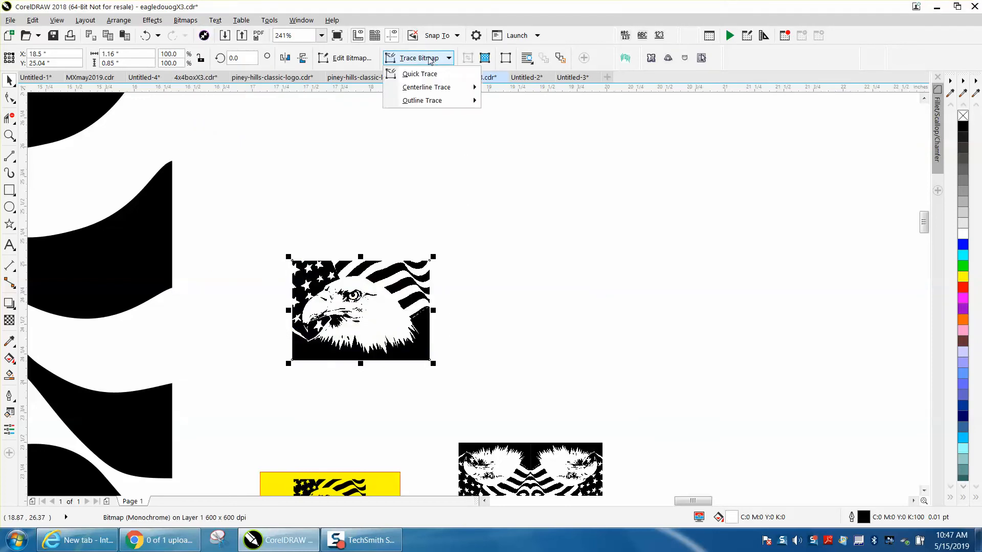
pyautogui.moveTo(428, 101)
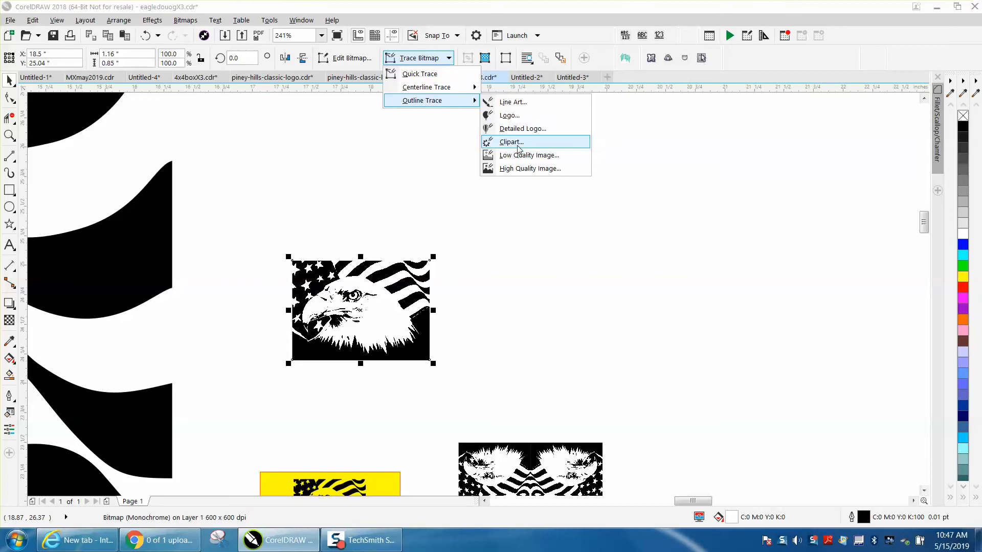
pyautogui.click(519, 143)
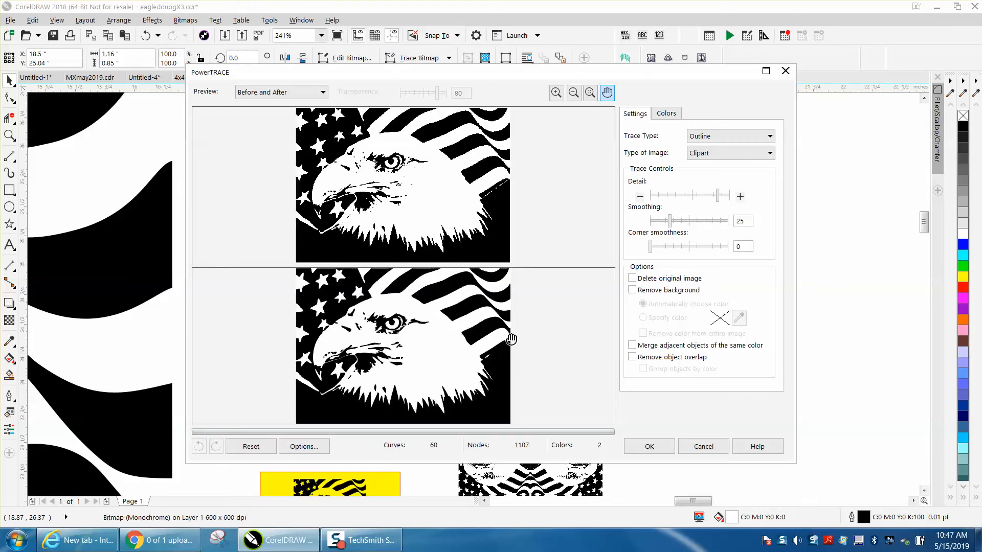
pyautogui.click(666, 449)
pyautogui.moveTo(355, 321); pyautogui.dragTo(572, 321)
# Step: Delete the lower eagle bitmap on the yellow rectangle and put the traced eagle there, scaled to about 0.68 by 0.5 inches
pyautogui.scroll(-2, 673, 280)
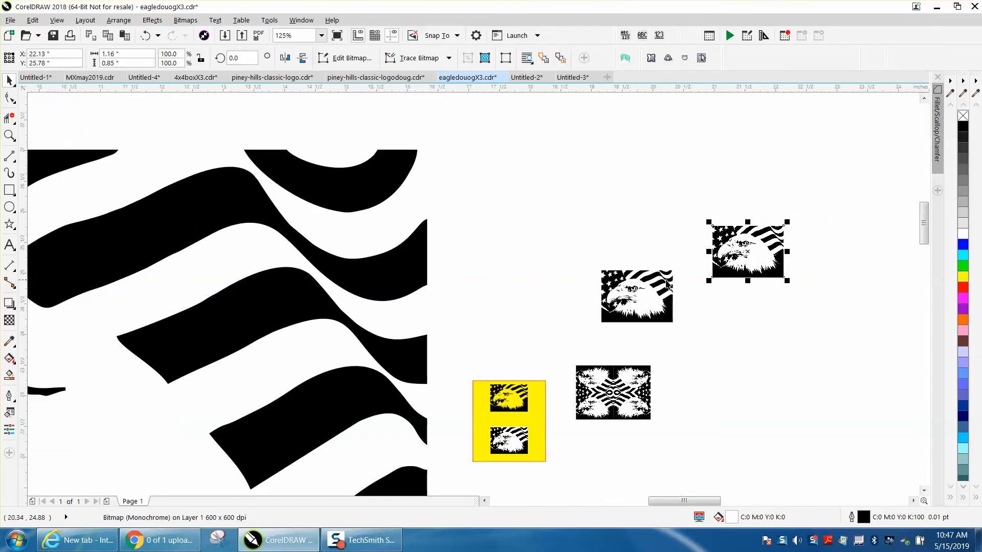
pyautogui.click(504, 435)
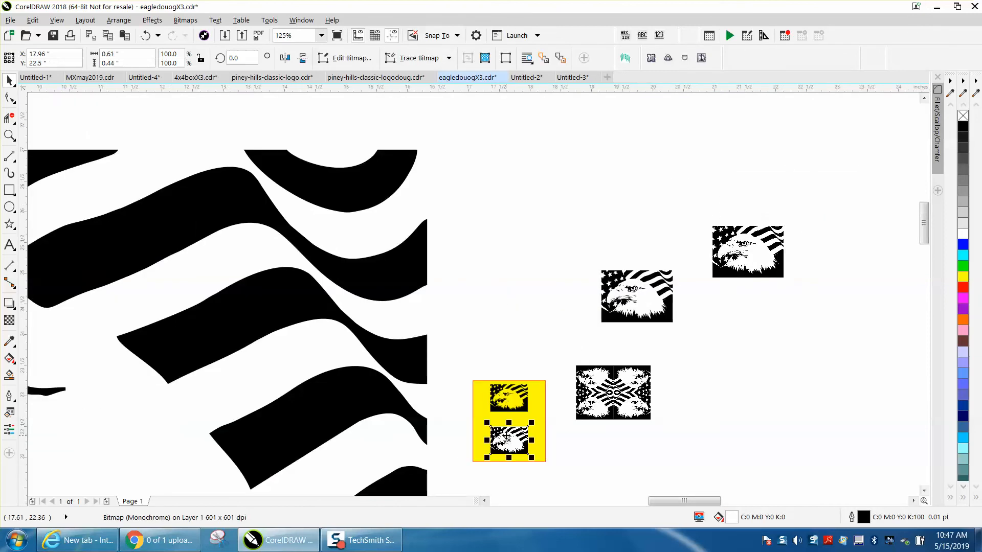
pyautogui.press('Delete')
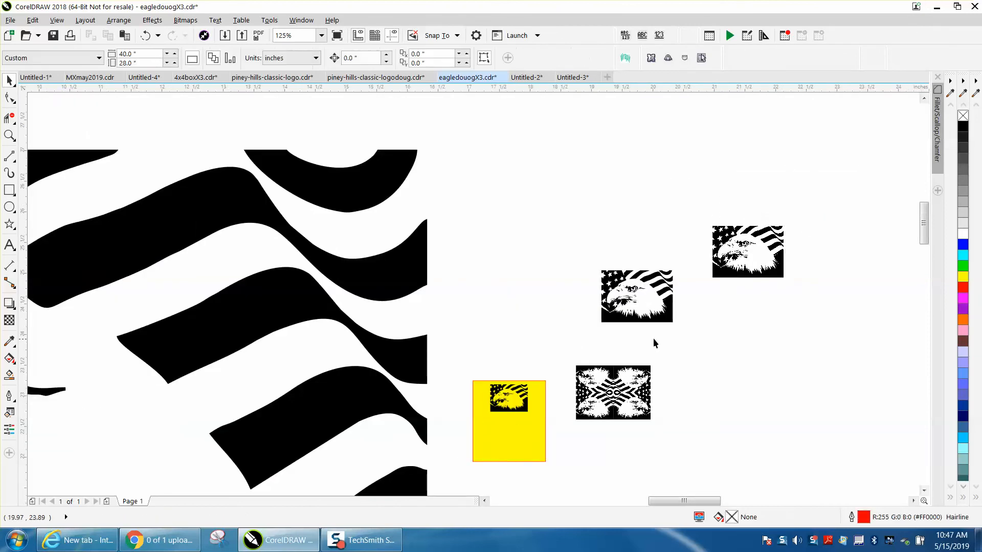
pyautogui.click(648, 303)
pyautogui.moveTo(675, 266); pyautogui.dragTo(521, 432)
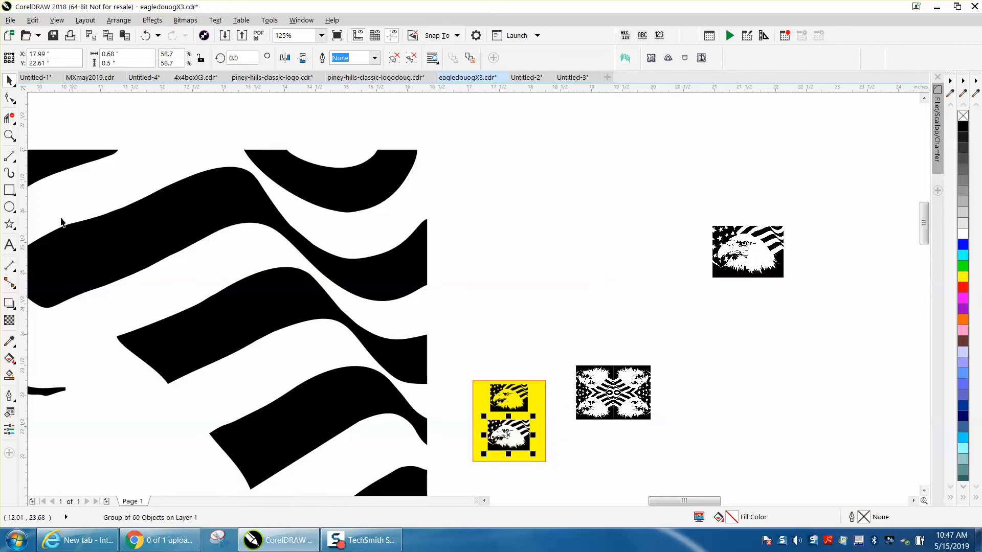
# Step: Try removing the traced eagle group's fill and giving it a red outline, and undo both changes
pyautogui.click(10, 135)
pyautogui.moveTo(469, 398); pyautogui.dragTo(563, 462)
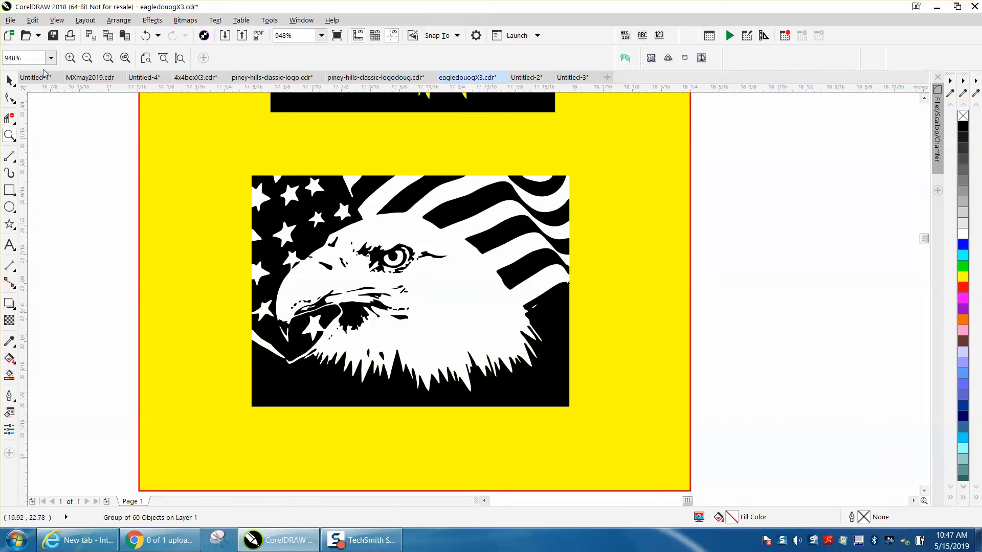
pyautogui.click(9, 80)
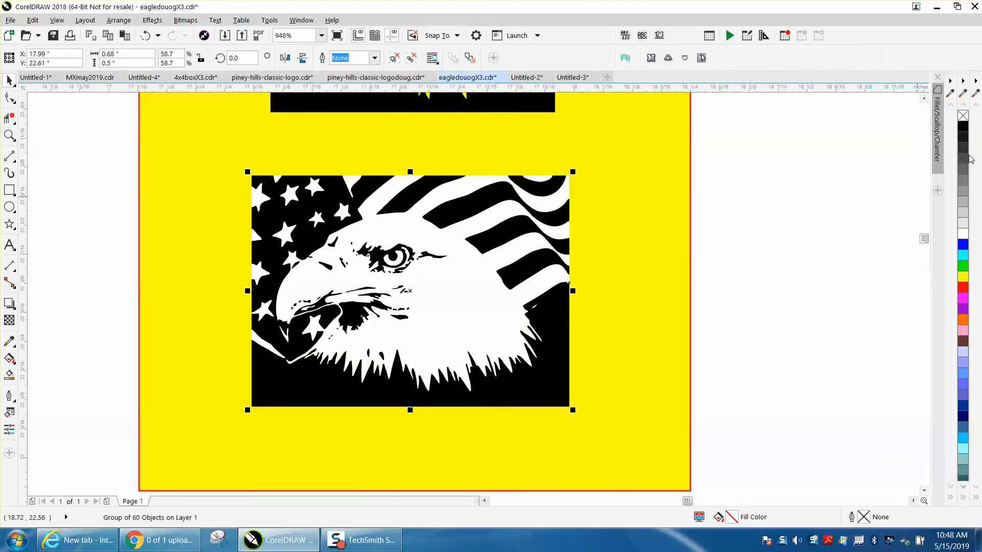
pyautogui.click(963, 116)
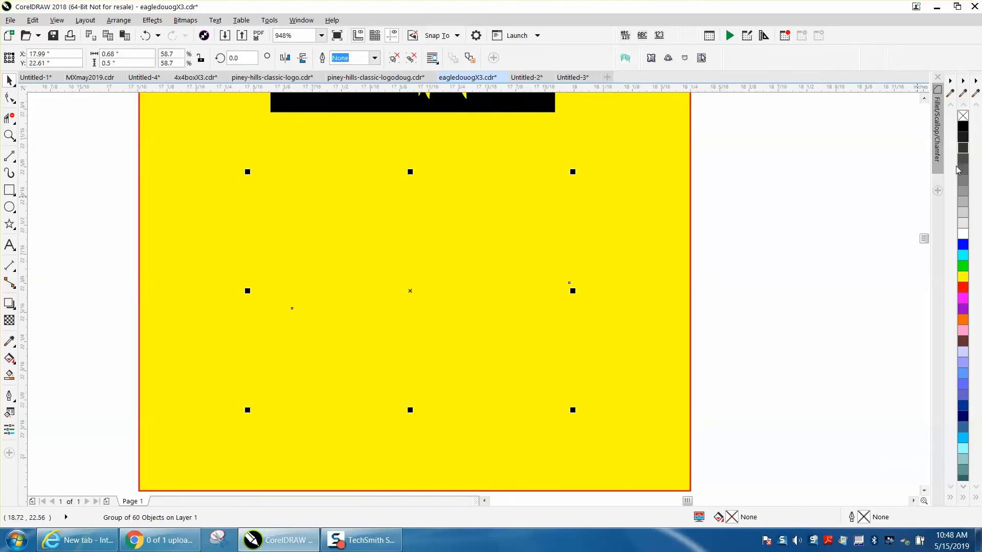
pyautogui.rightClick(963, 290)
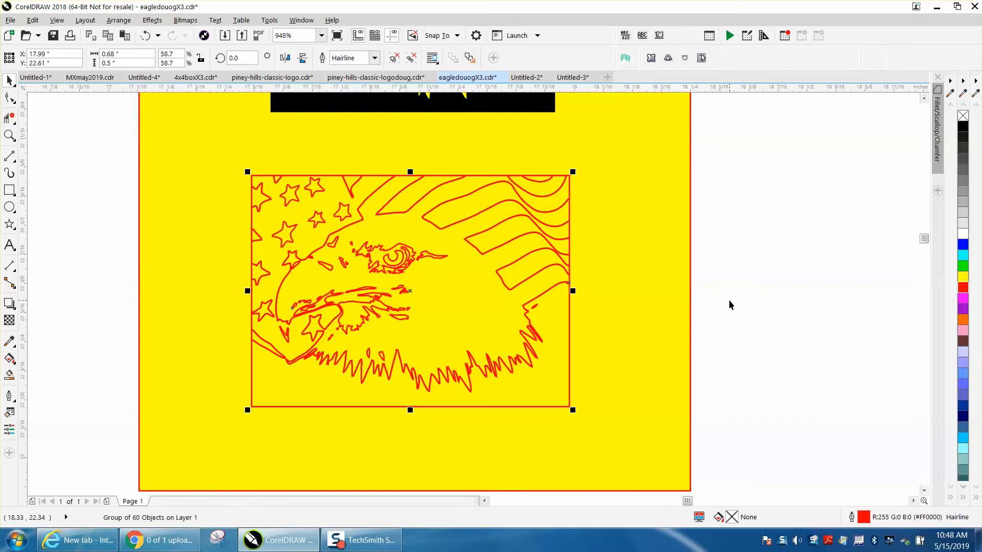
pyautogui.click(146, 35)
pyautogui.click(145, 36)
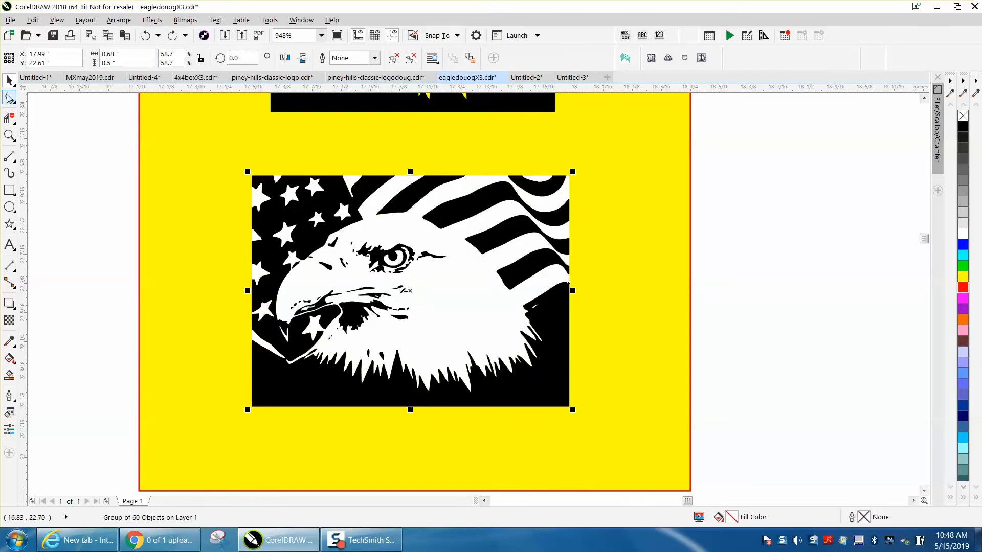
# Step: Ungroup the traced eagle into separate curves and clear the selection
pyautogui.click(119, 20)
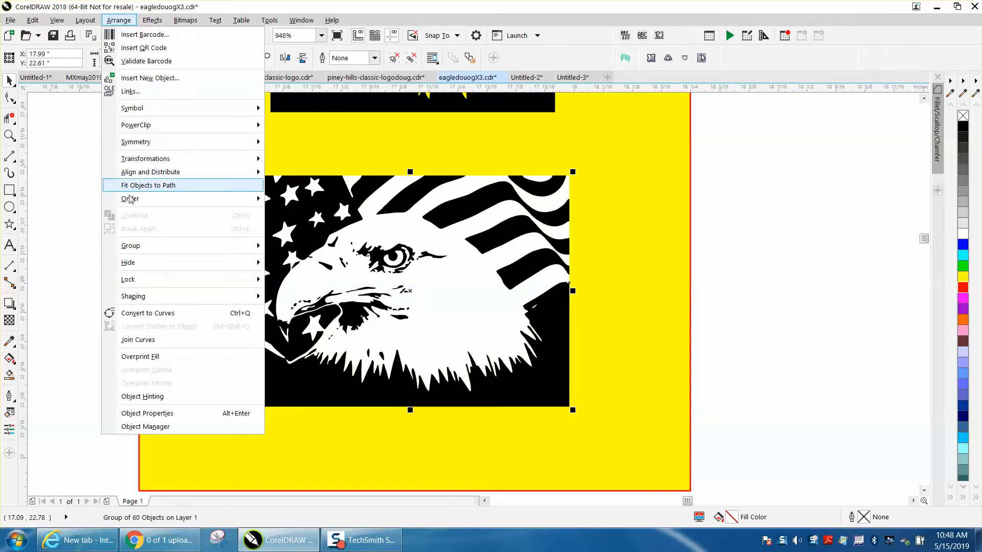
pyautogui.moveTo(137, 247)
pyautogui.click(298, 261)
pyautogui.click(59, 197)
# Step: Delete the two white star curves near the upper edge of the traced flag
pyautogui.click(319, 188)
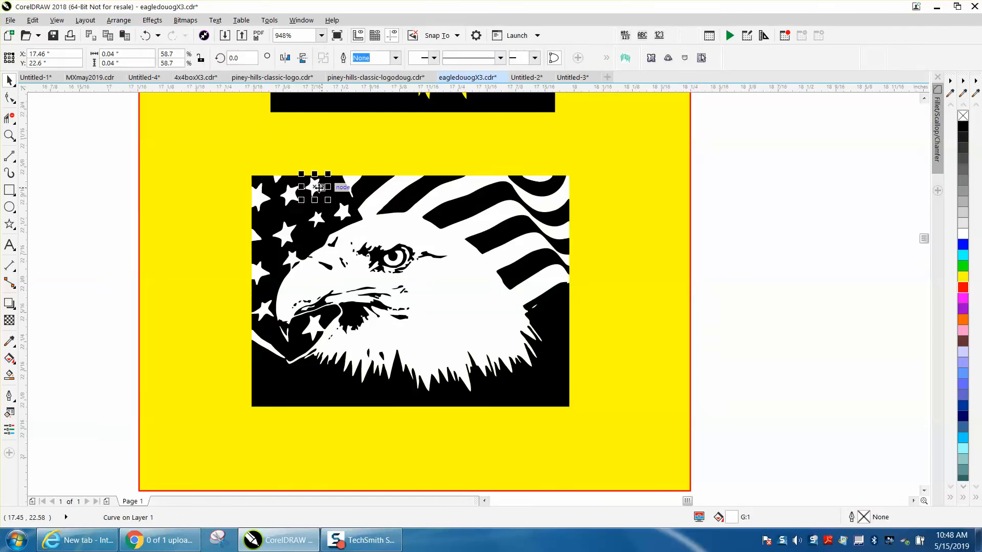
pyautogui.press('Delete')
pyautogui.click(298, 196)
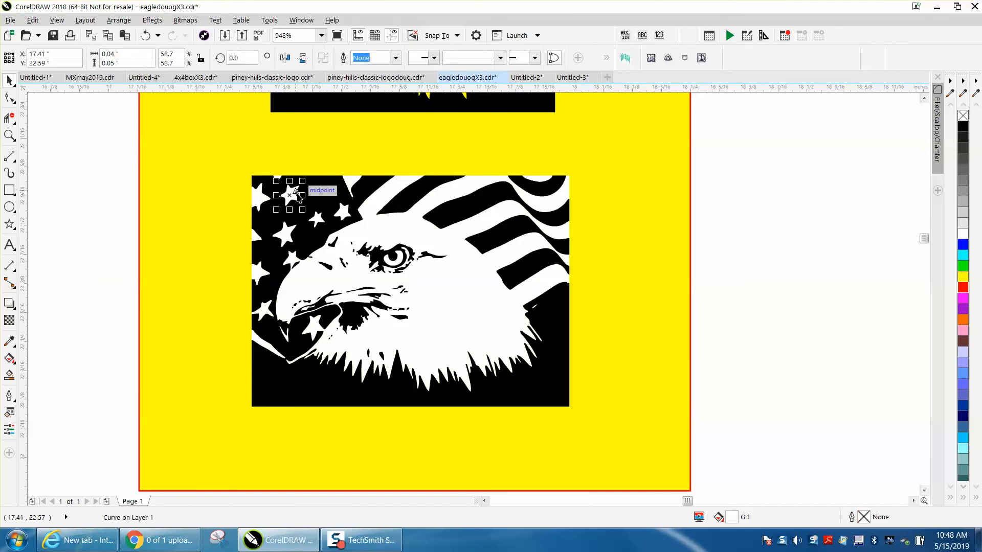
pyautogui.press('Delete')
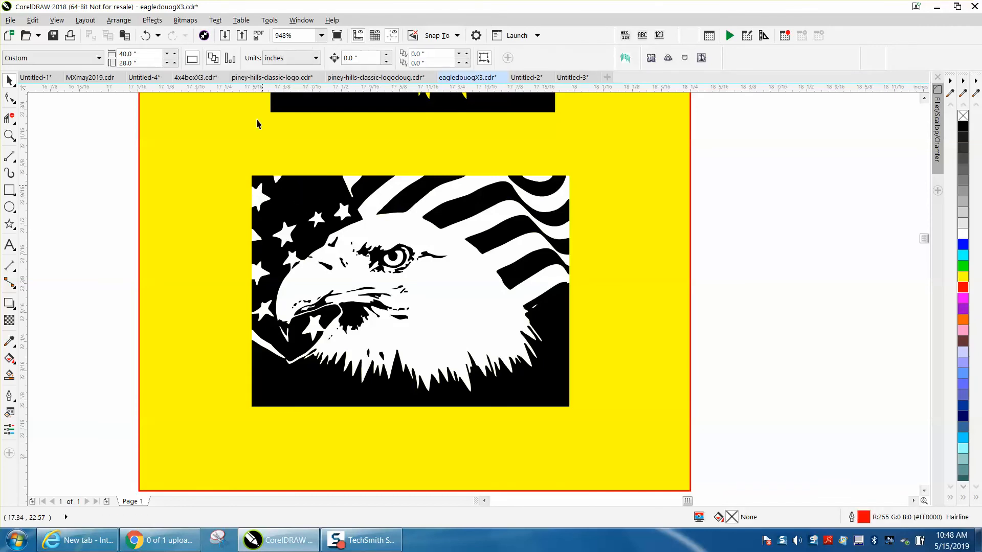
# Step: Restore the deleted star curves, remove the fill from all the lower traced eagle's curves, and outline them in red
pyautogui.click(146, 36)
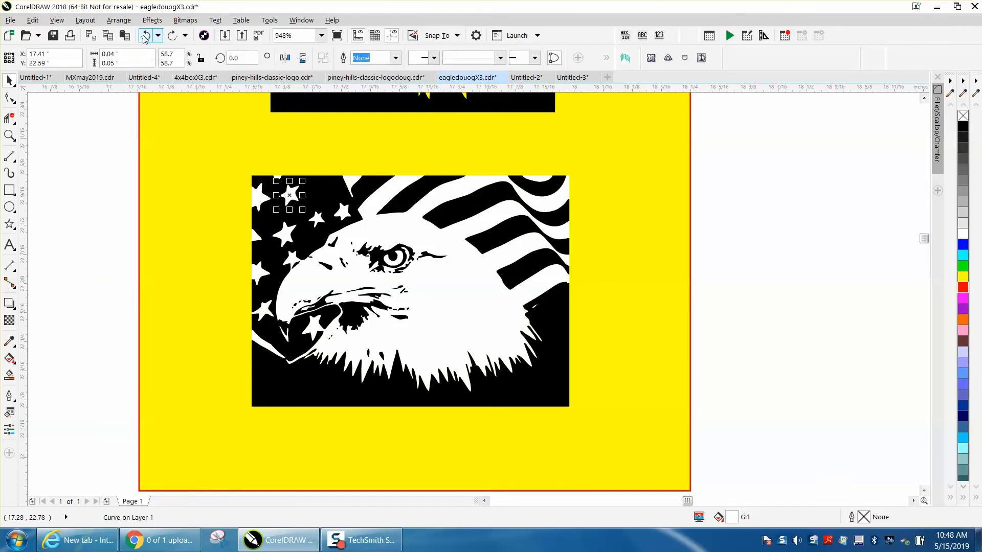
pyautogui.moveTo(117, 142); pyautogui.dragTo(675, 430)
pyautogui.click(963, 116)
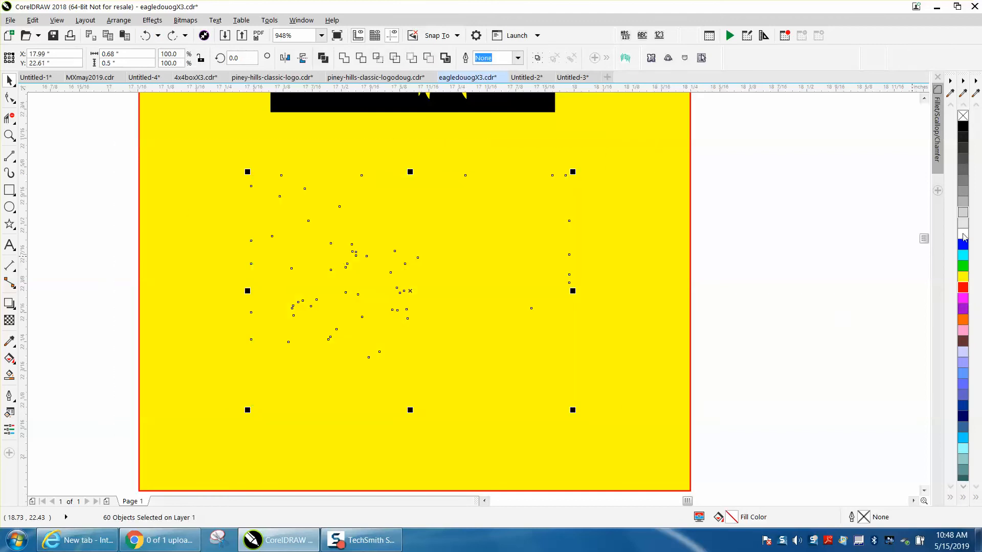
pyautogui.rightClick(963, 287)
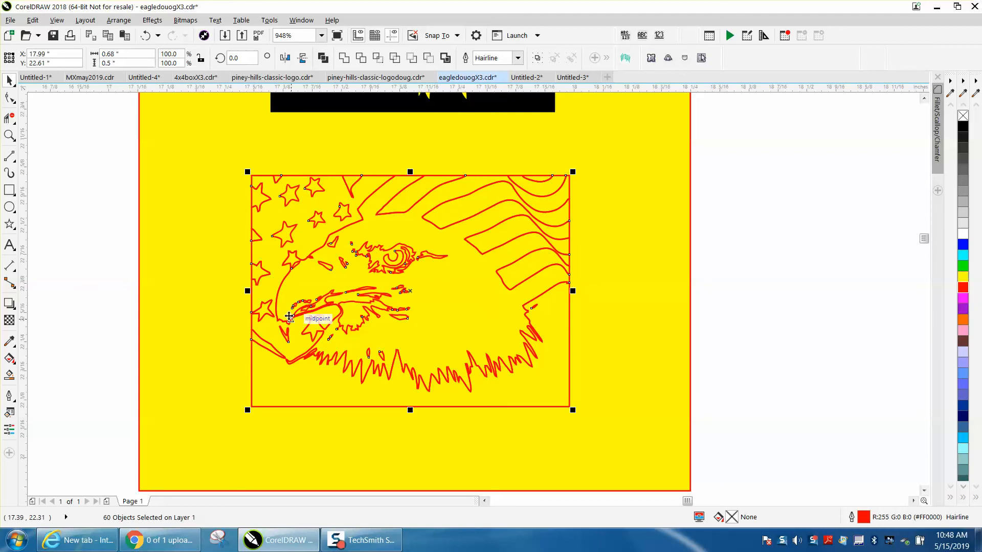
# Step: Fill the star-field background and the five separate flag stripes with black using Smart Fill
pyautogui.click(9, 375)
pyautogui.click(274, 273)
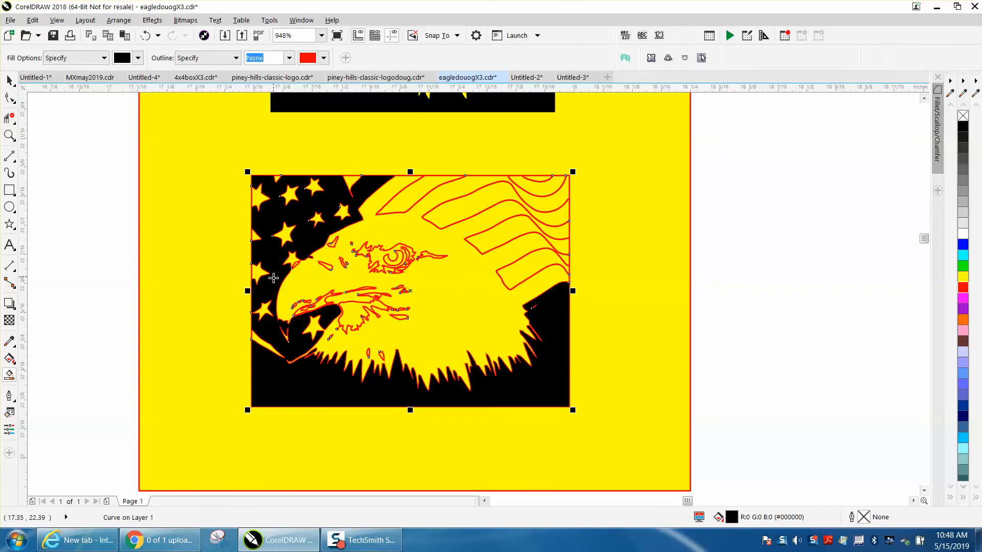
pyautogui.click(395, 205)
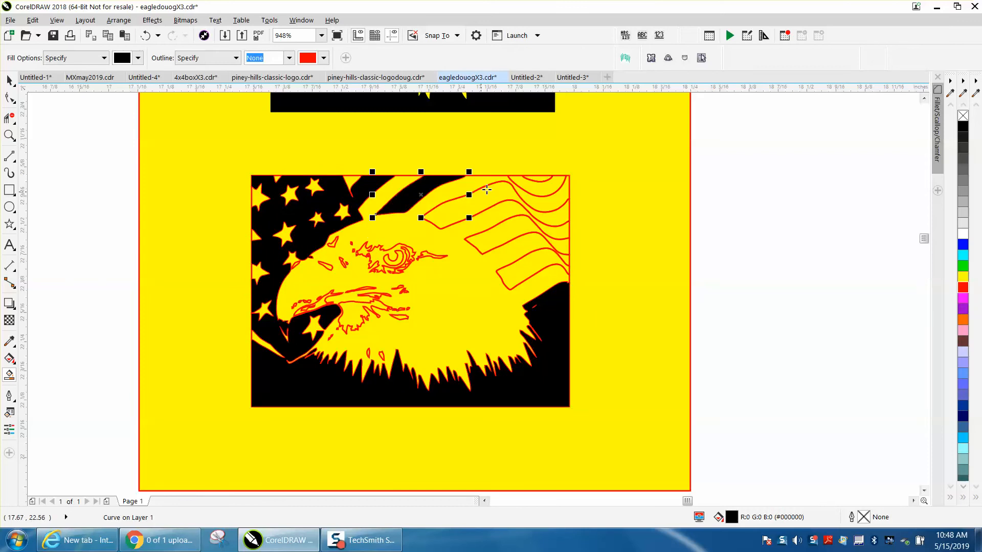
pyautogui.click(533, 188)
pyautogui.click(550, 219)
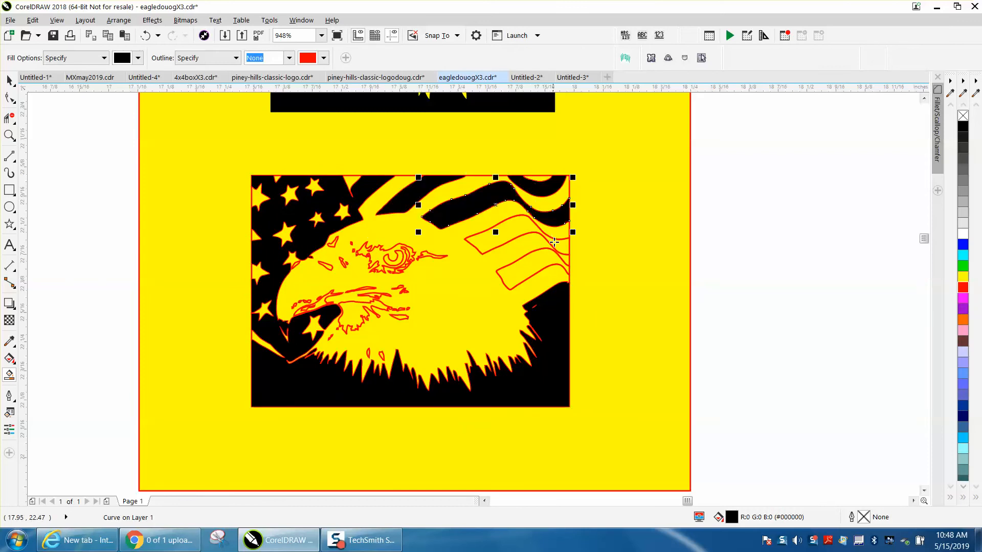
pyautogui.click(554, 241)
pyautogui.click(542, 259)
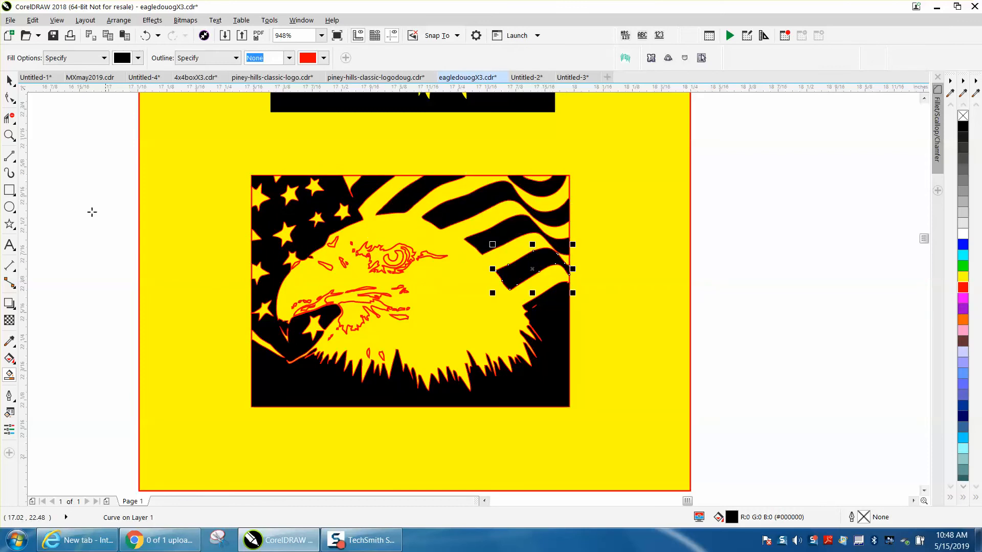
# Step: Smart-fill the eye, the streak behind it and the small forehead markings in front of it with black
pyautogui.click(9, 135)
pyautogui.moveTo(303, 229); pyautogui.dragTo(490, 309)
pyautogui.click(10, 374)
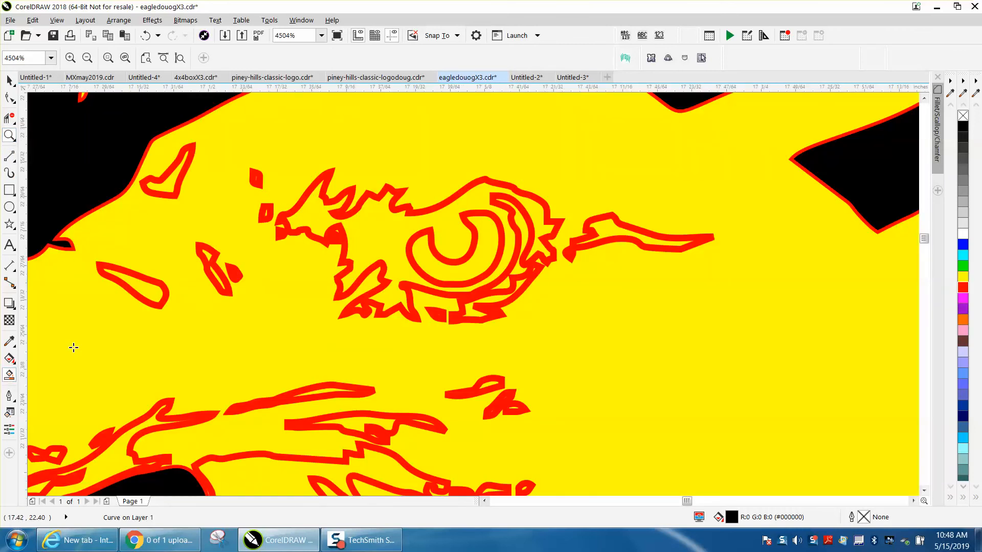
pyautogui.click(138, 283)
pyautogui.click(173, 195)
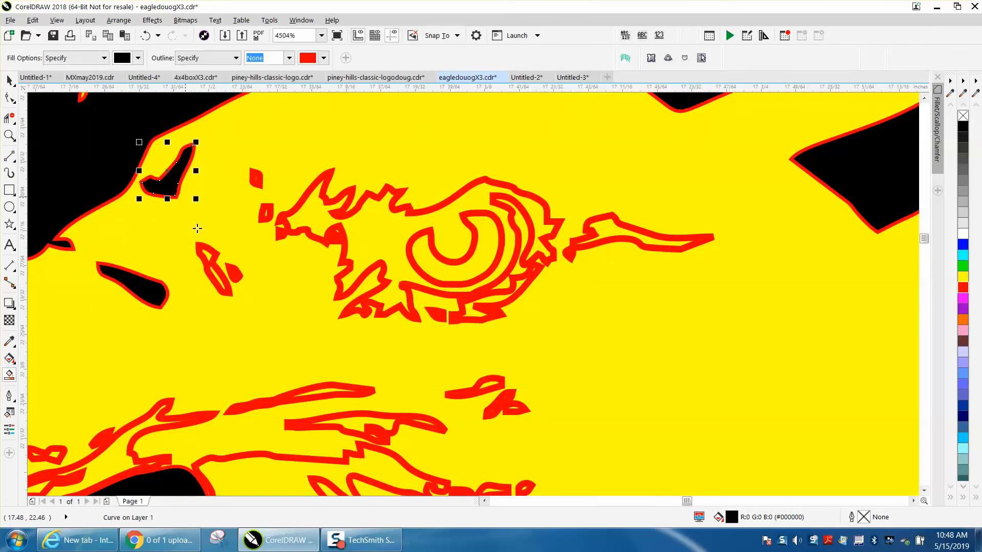
pyautogui.click(210, 259)
pyautogui.click(266, 214)
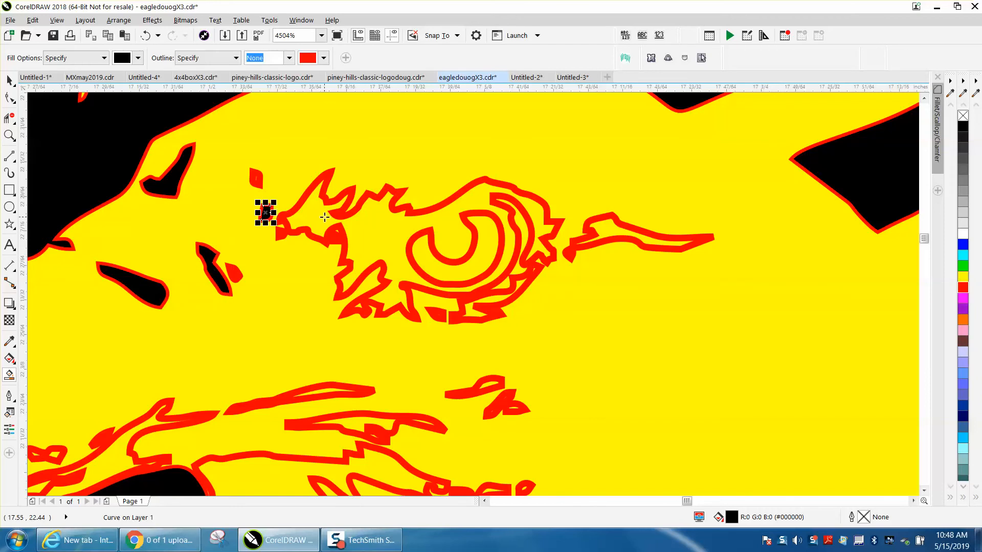
pyautogui.click(337, 227)
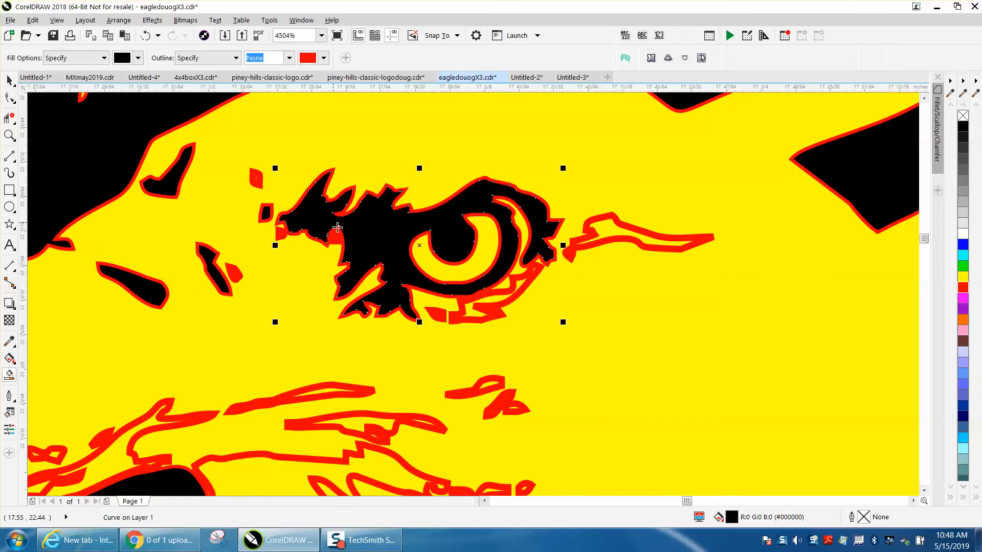
pyautogui.click(522, 282)
pyautogui.click(601, 236)
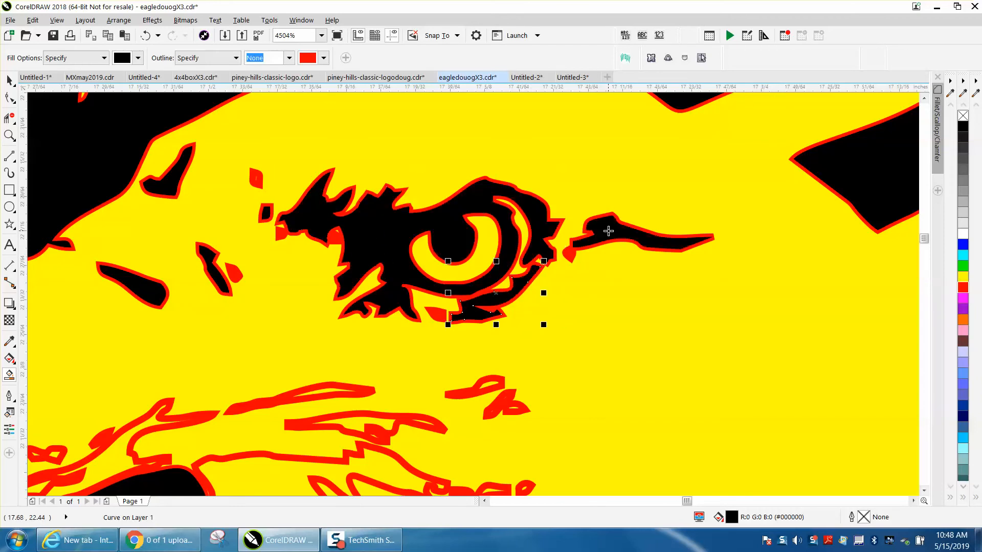
# Step: Smart-fill the two cheek slivers, the long streak below the eye, the beak line and the dark mouth-corner patch with black
pyautogui.click(515, 406)
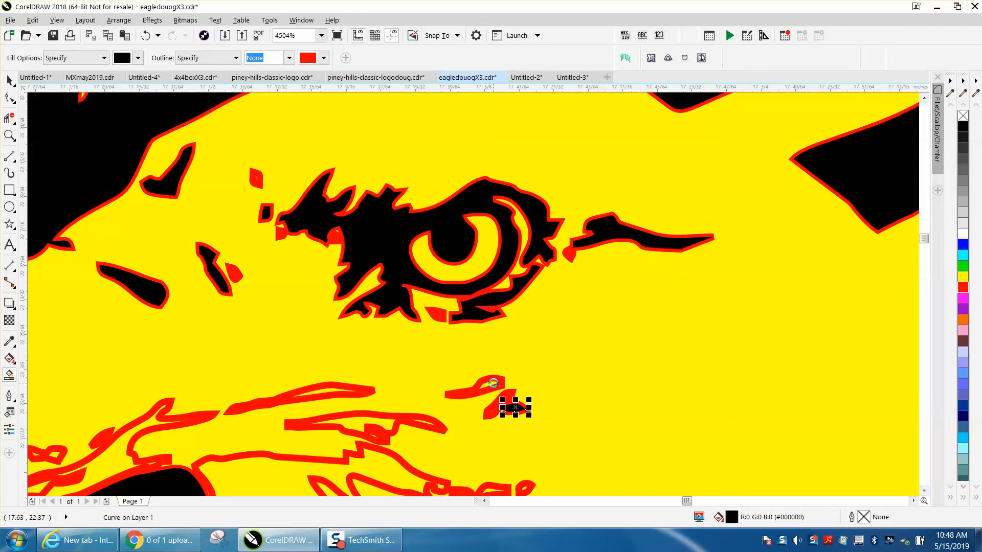
pyautogui.click(493, 383)
pyautogui.click(320, 390)
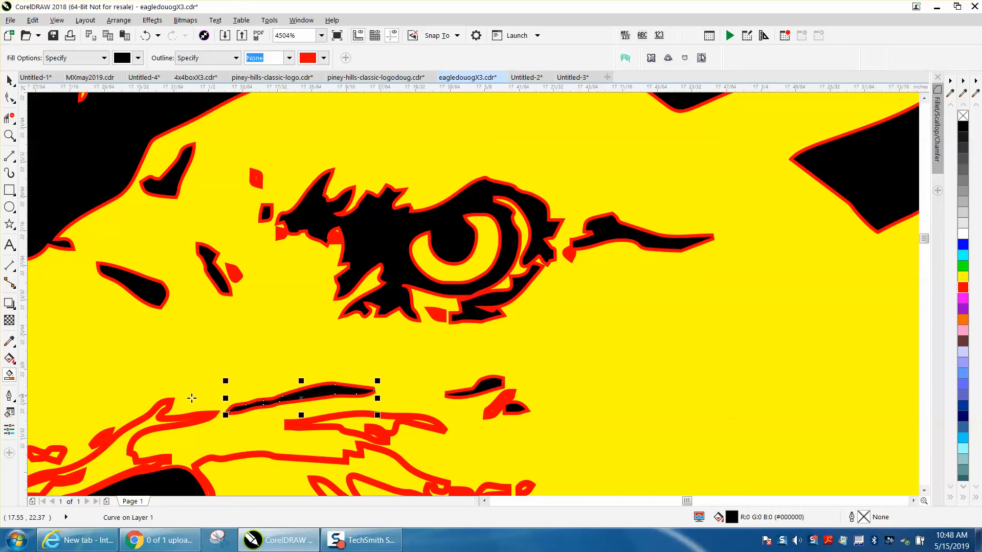
pyautogui.click(153, 420)
pyautogui.click(271, 491)
# Step: Smart-fill the remaining streaks beside the mouth corner and the small marks along the beak with black, undoing any stray fill
pyautogui.scroll(-3, 200, 303)
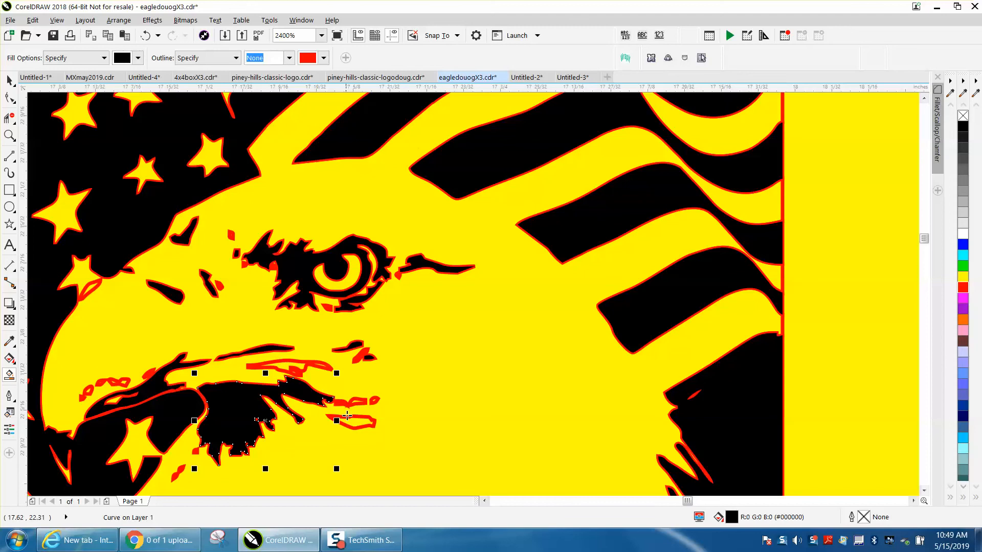
pyautogui.click(287, 367)
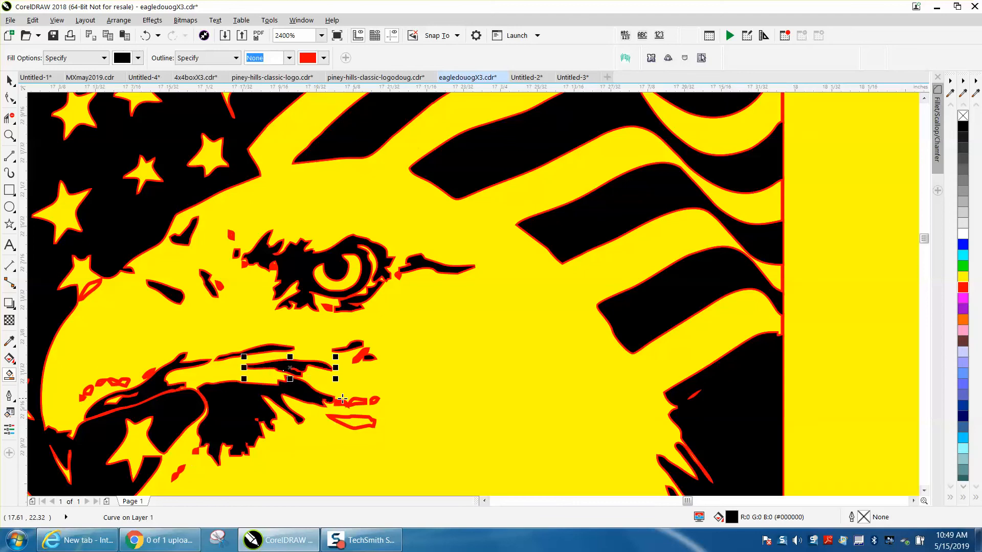
pyautogui.click(353, 402)
pyautogui.click(360, 422)
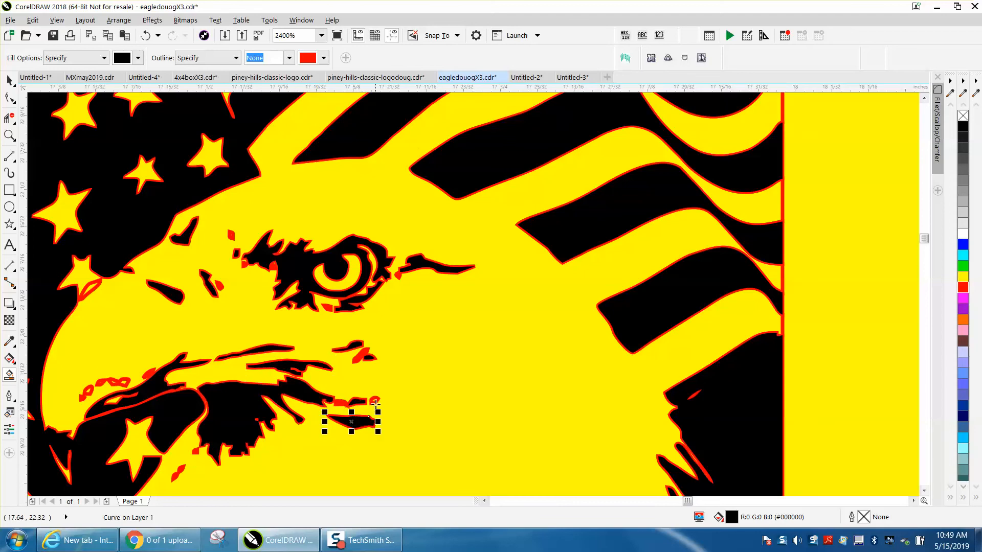
pyautogui.click(115, 383)
pyautogui.click(87, 392)
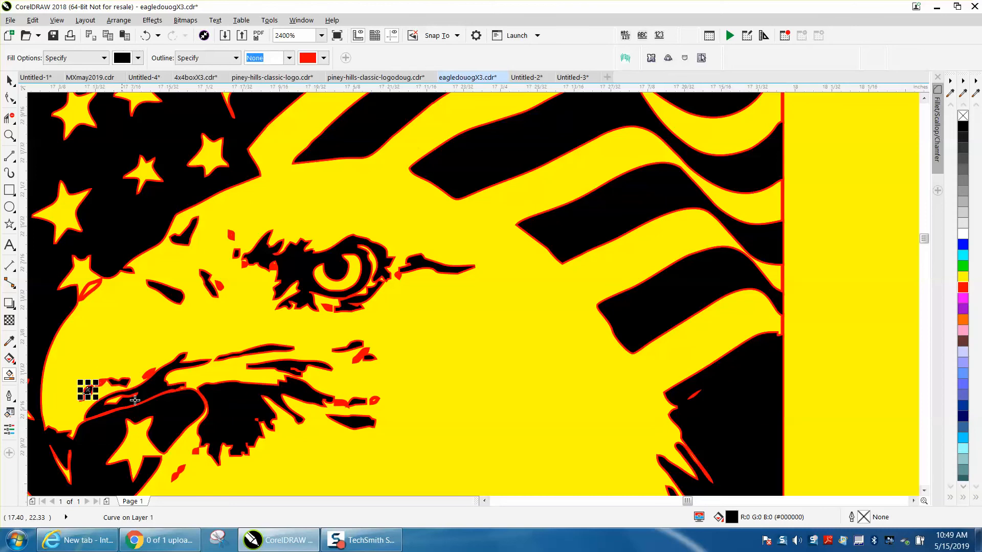
pyautogui.click(246, 261)
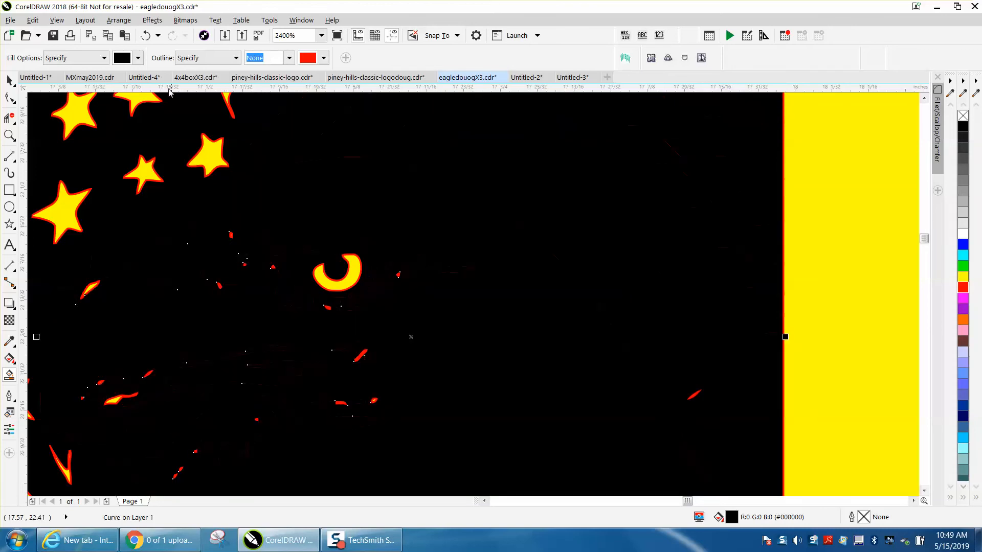
pyautogui.click(146, 36)
# Step: Delete the five tiny unfilled red specks scattered around the eagle's eye
pyautogui.click(10, 135)
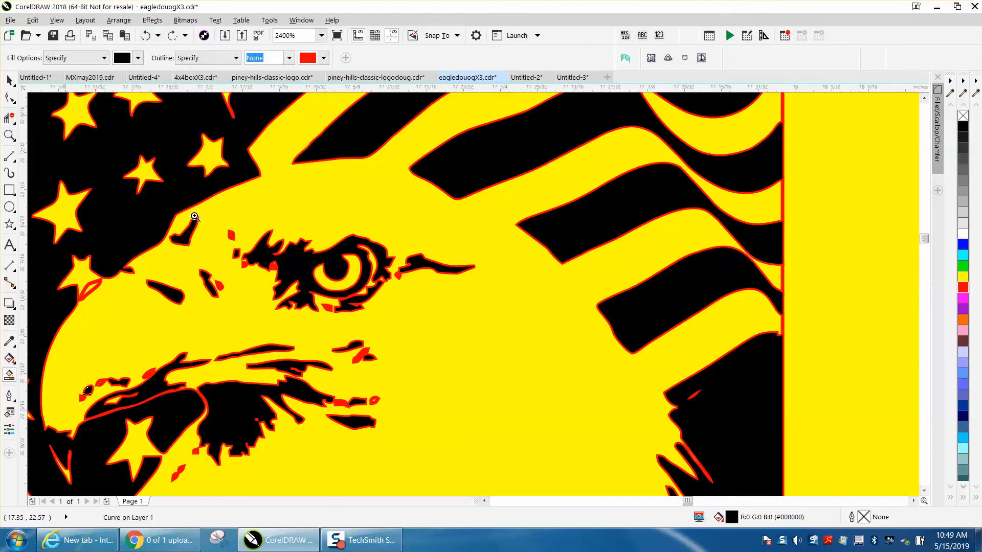
pyautogui.moveTo(231, 238); pyautogui.dragTo(316, 315)
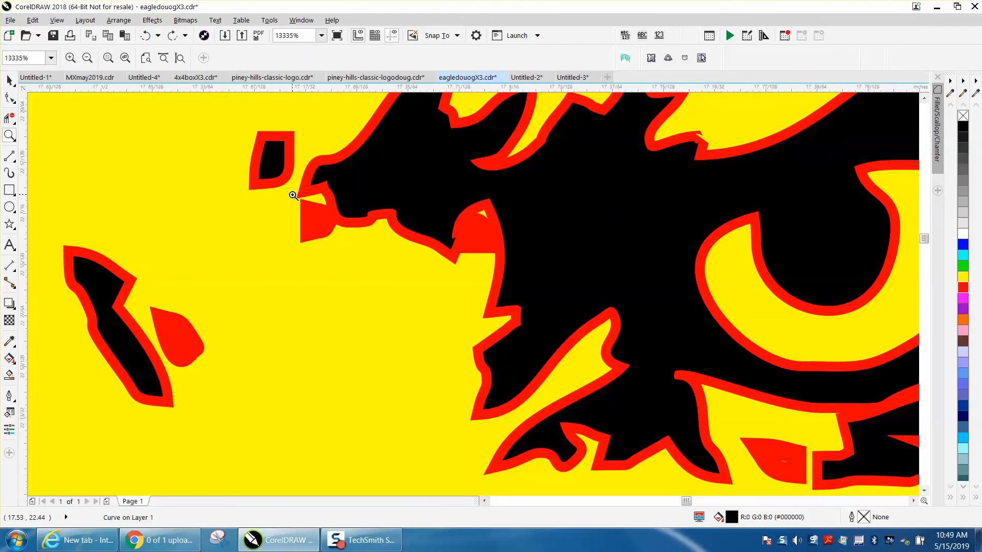
pyautogui.scroll(-1, 292, 196)
pyautogui.click(9, 80)
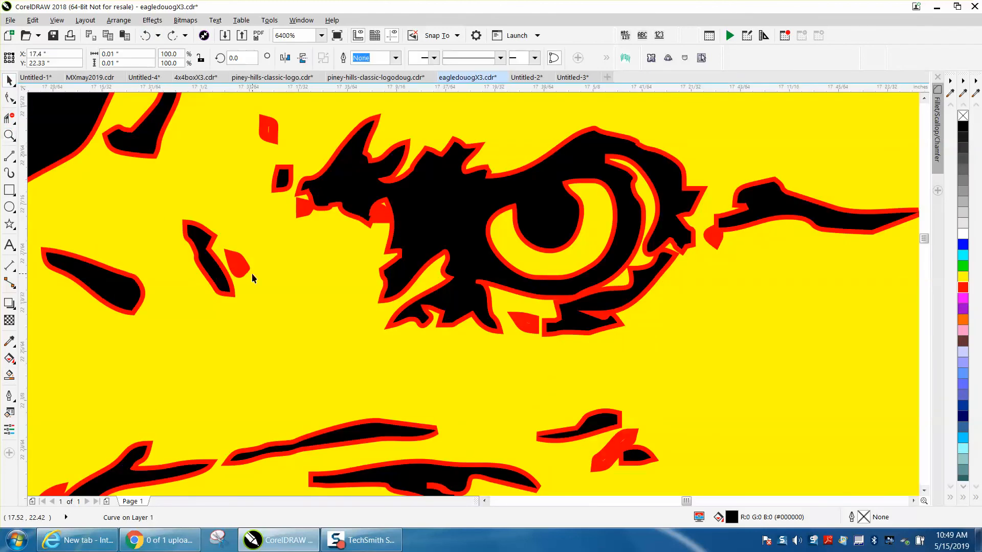
pyautogui.click(239, 269)
pyautogui.press('Delete')
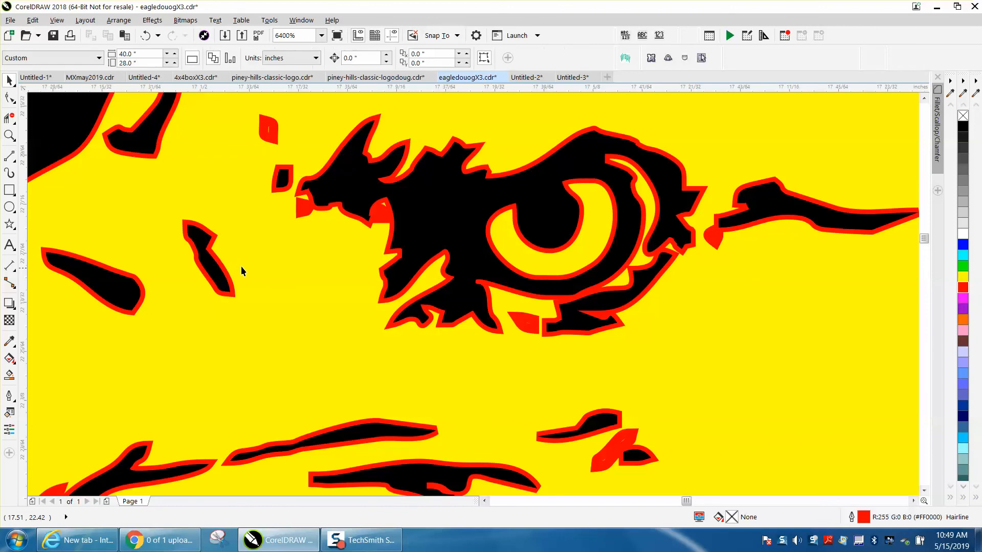
pyautogui.click(269, 131)
pyautogui.press('Delete')
pyautogui.click(301, 217)
pyautogui.press('Delete')
pyautogui.click(533, 320)
pyautogui.press('Delete')
pyautogui.click(716, 237)
pyautogui.press('Delete')
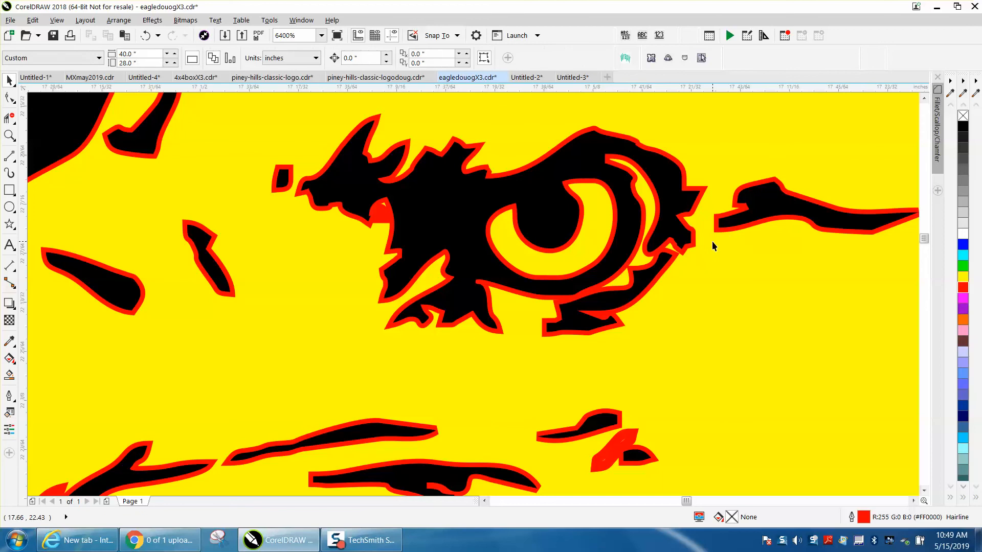
# Step: Smart-fill the two small neck-feather marks and the sliver beside the star above the beak with black
pyautogui.scroll(-3, 623, 281)
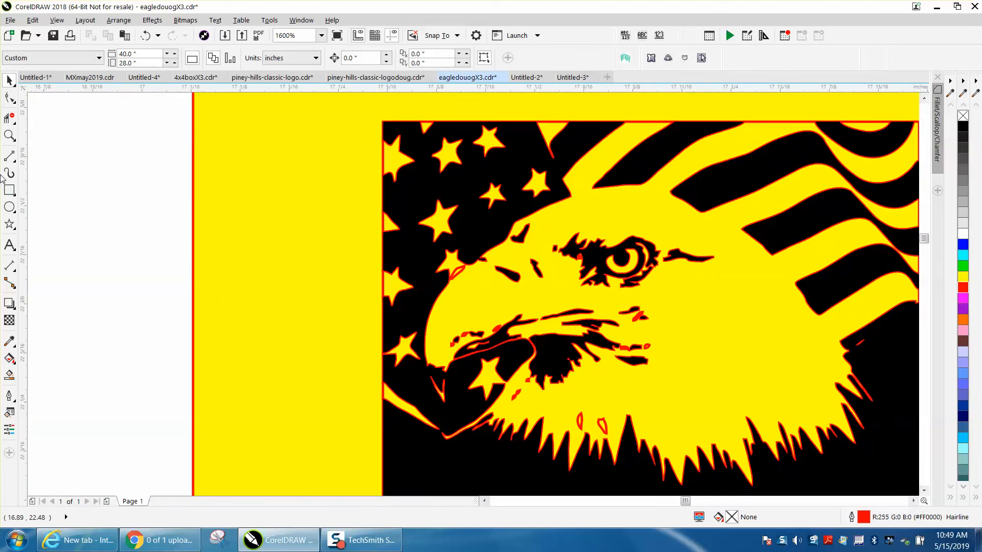
pyautogui.click(9, 375)
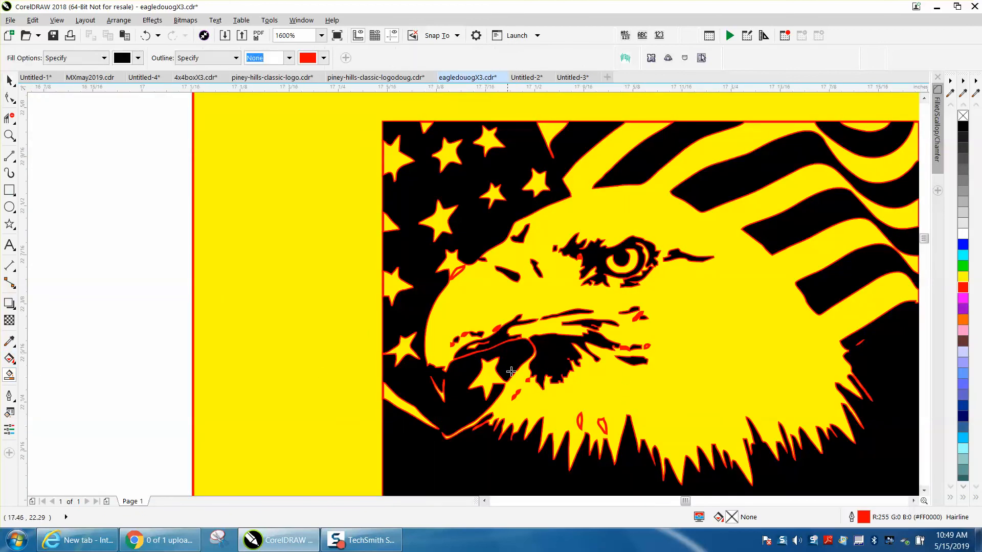
pyautogui.click(580, 420)
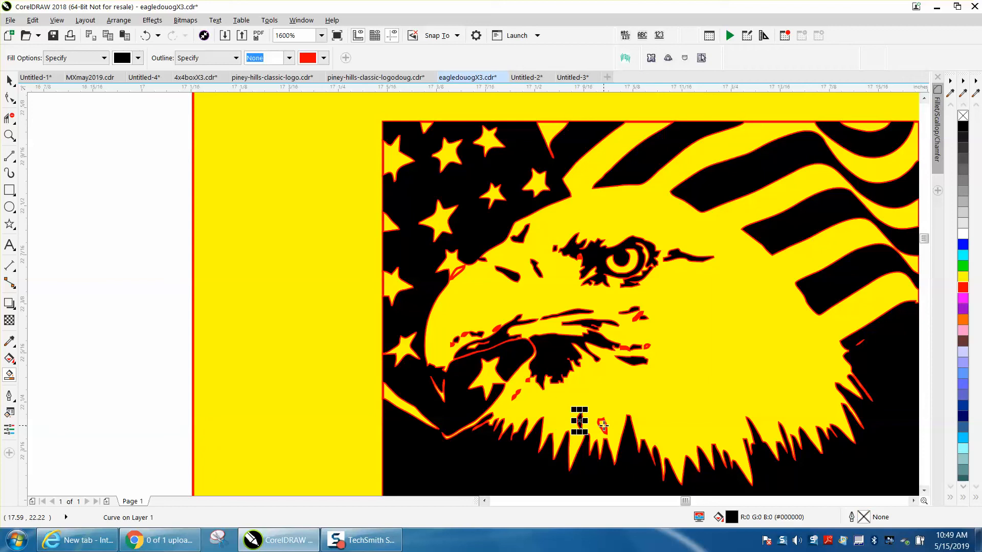
pyautogui.click(603, 424)
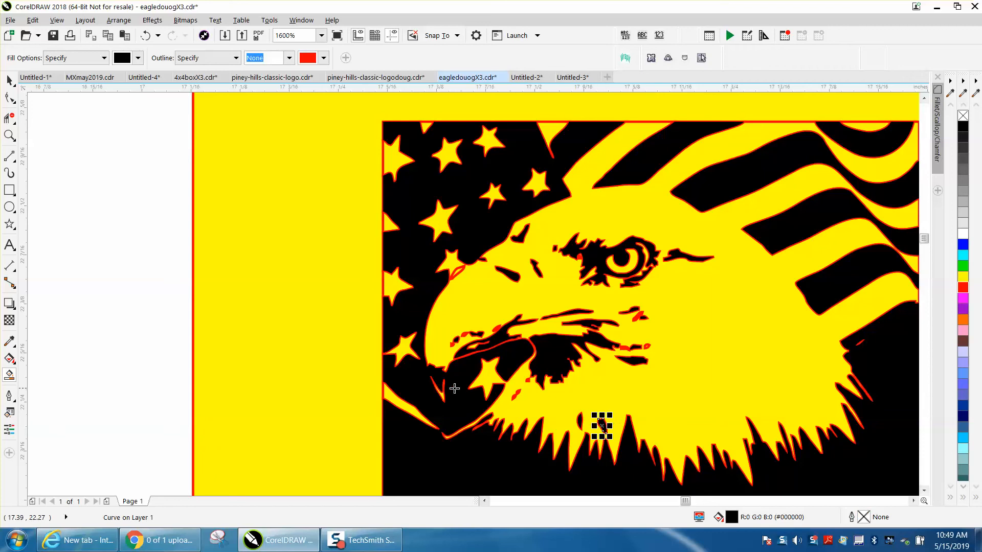
pyautogui.click(456, 272)
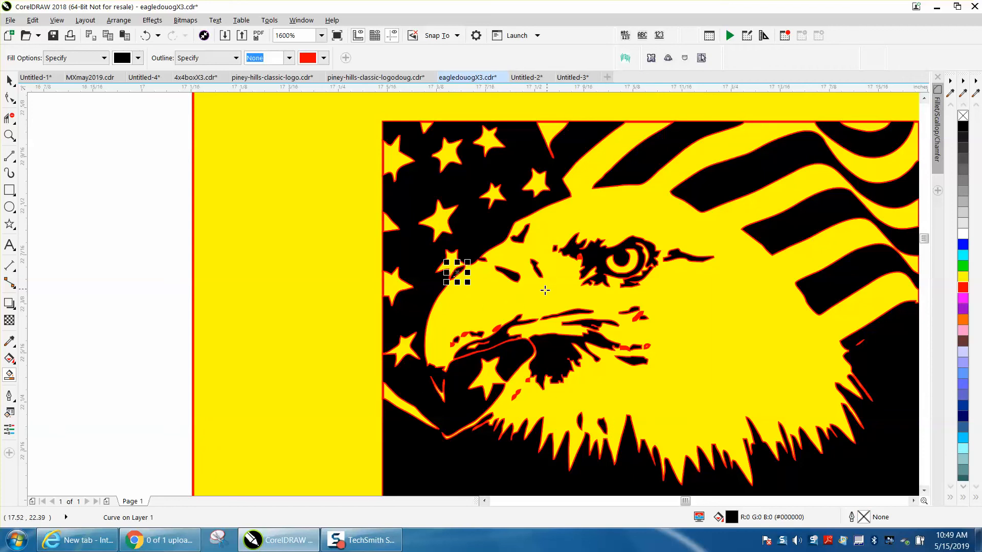
# Step: Remove the outline from all objects of the lower eagle and clear the selection
pyautogui.scroll(-1, 303, 271)
pyautogui.click(9, 80)
pyautogui.moveTo(183, 155); pyautogui.dragTo(668, 402)
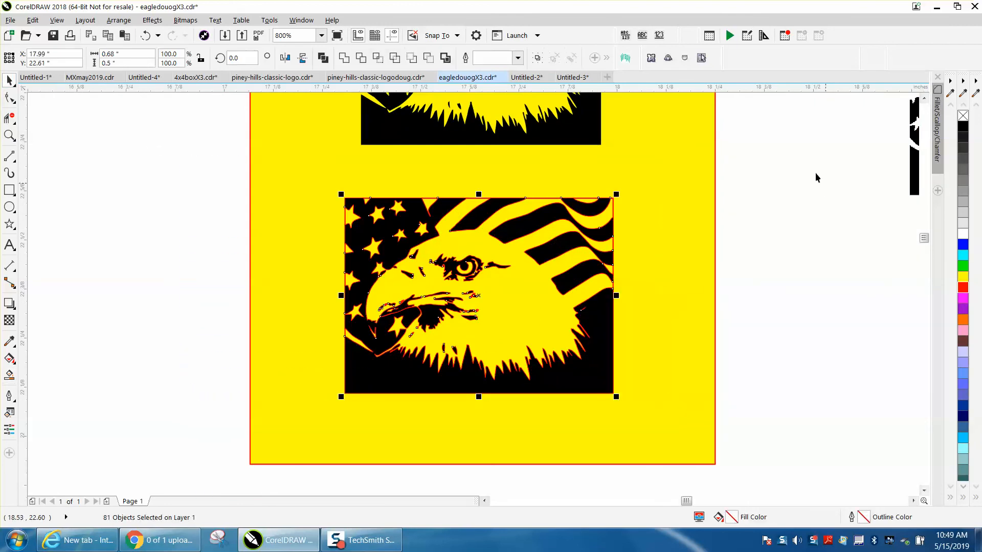
pyautogui.rightClick(963, 118)
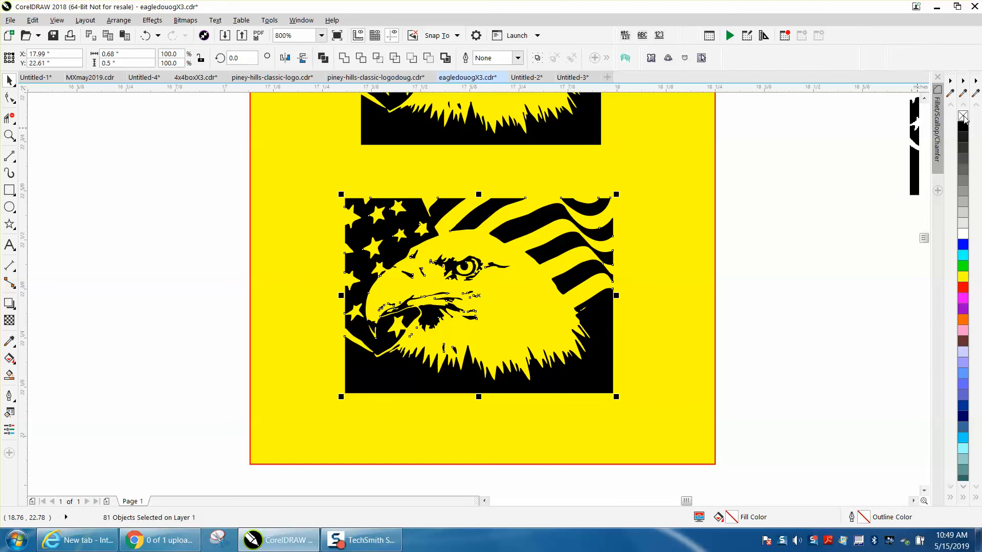
pyautogui.click(807, 278)
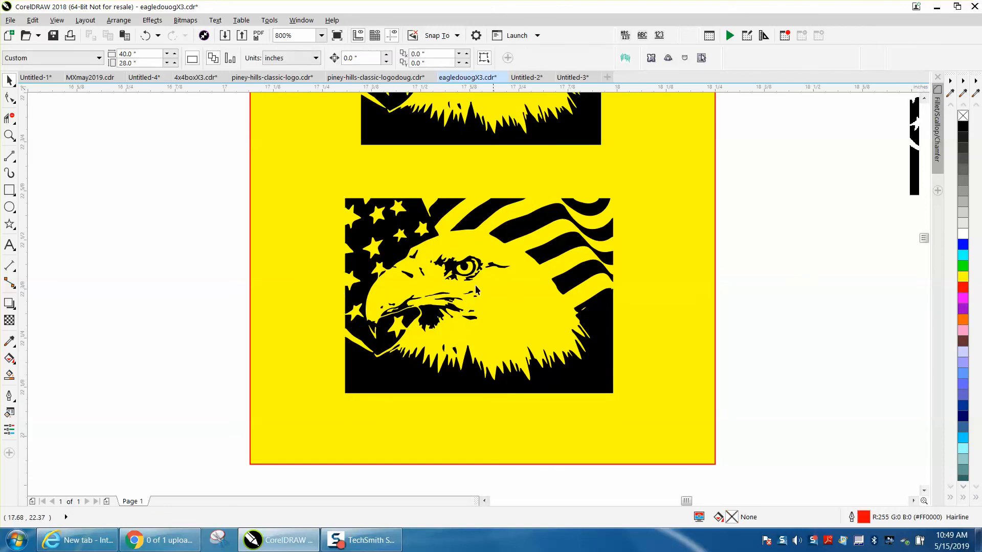
# Step: Delete the nodes of the small yellow sliver inside the black background near the back of the eagle's neck
pyautogui.press('z')
pyautogui.moveTo(593, 295); pyautogui.dragTo(680, 358)
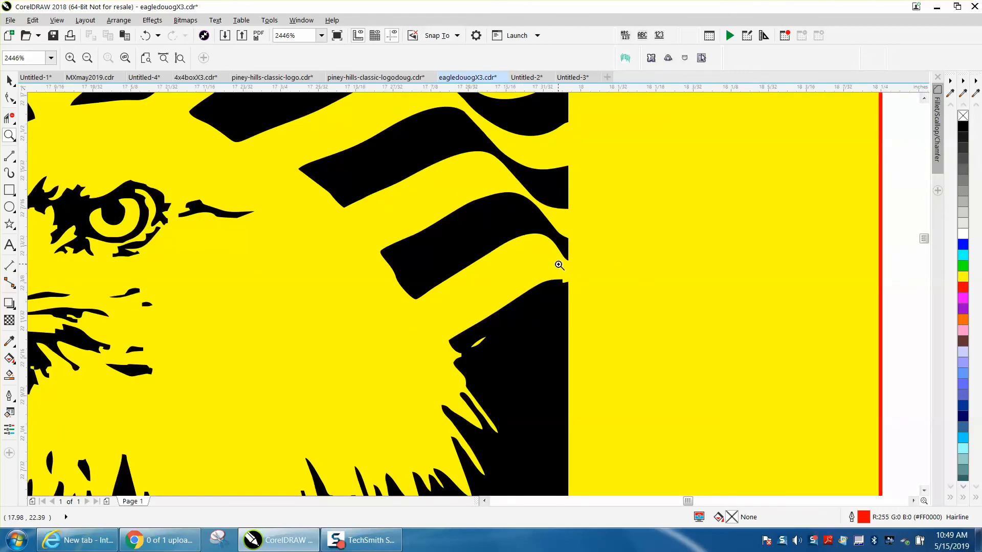
pyautogui.scroll(-2, 558, 266)
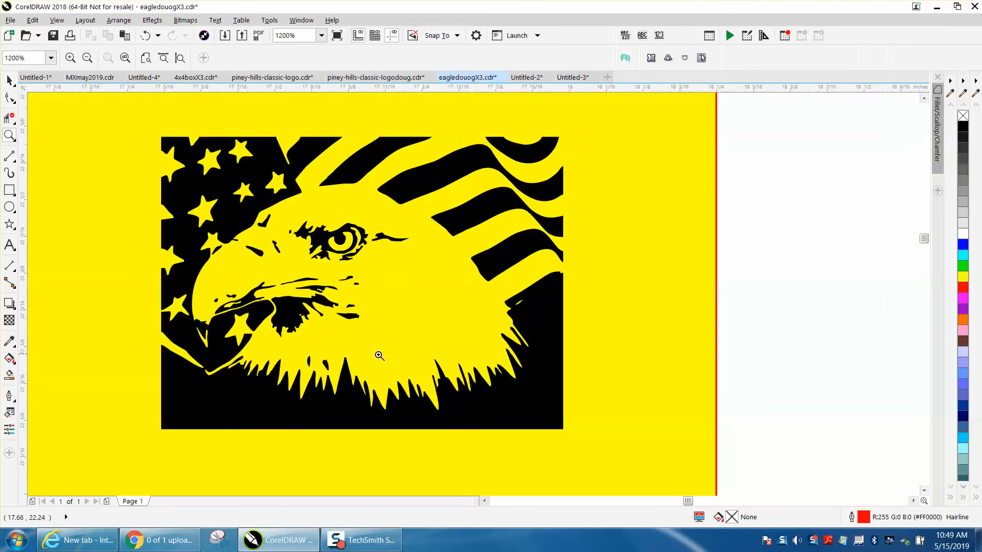
pyautogui.moveTo(507, 290); pyautogui.dragTo(558, 324)
pyautogui.click(10, 99)
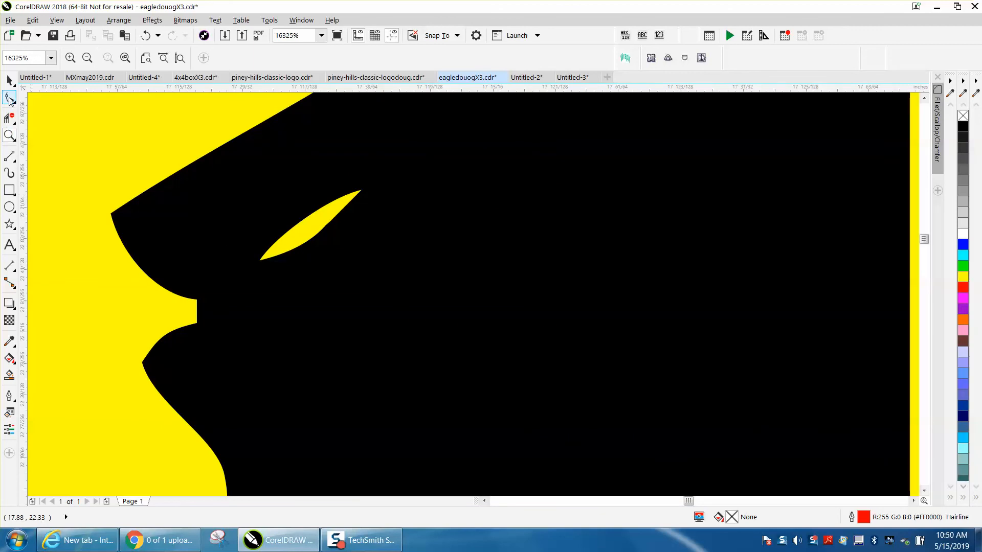
pyautogui.click(283, 249)
pyautogui.moveTo(232, 182); pyautogui.dragTo(447, 290)
pyautogui.press('Escape')
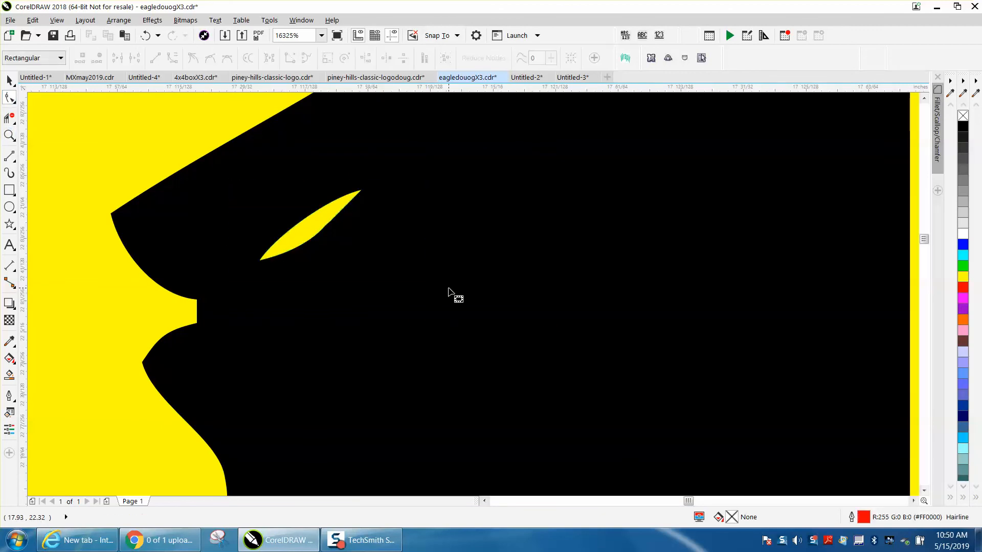
pyautogui.click(327, 227)
pyautogui.moveTo(375, 179); pyautogui.dragTo(229, 292)
pyautogui.press('Delete')
# Step: Reshape the eagle-side end of the lowest flag stripe into a sharp, inward-curving edge by adjusting its lower corner node's handle
pyautogui.scroll(-6, 307, 290)
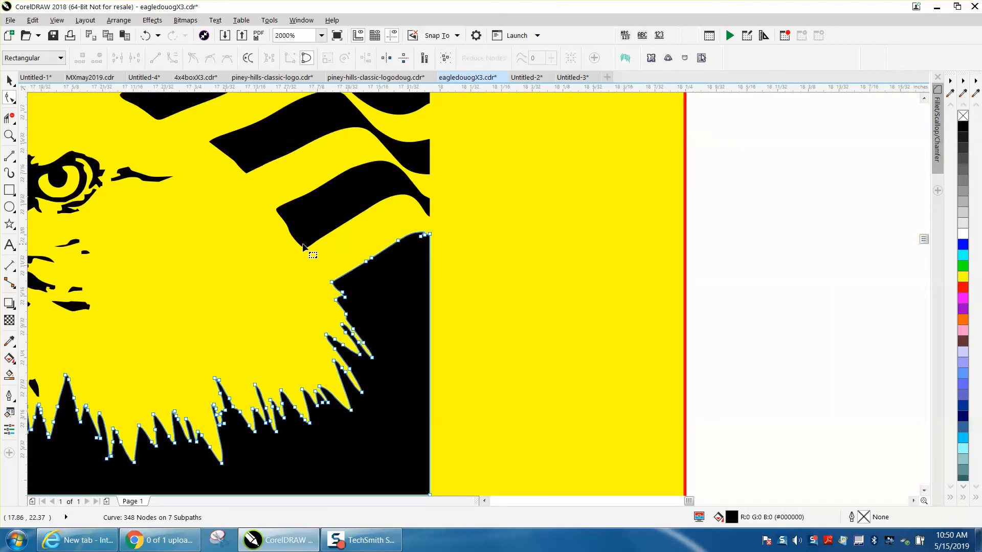
pyautogui.click(9, 135)
pyautogui.moveTo(299, 199); pyautogui.dragTo(358, 286)
pyautogui.click(9, 98)
pyautogui.click(351, 254)
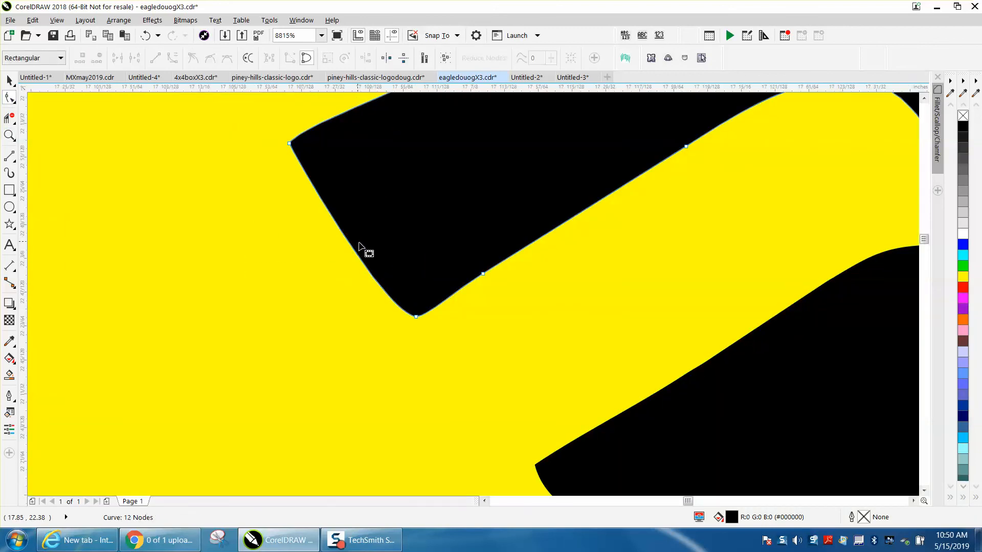
pyautogui.click(415, 317)
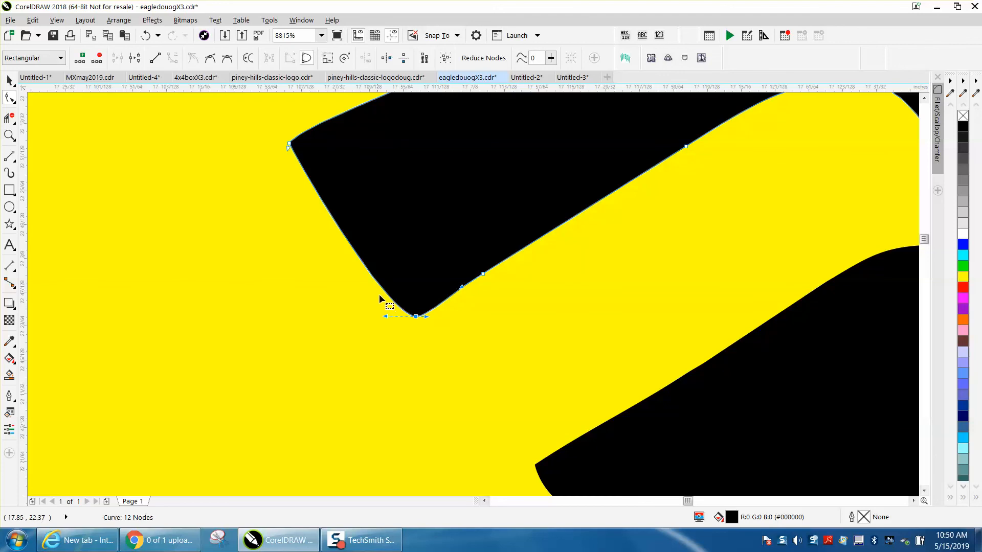
pyautogui.moveTo(386, 316); pyautogui.dragTo(387, 246)
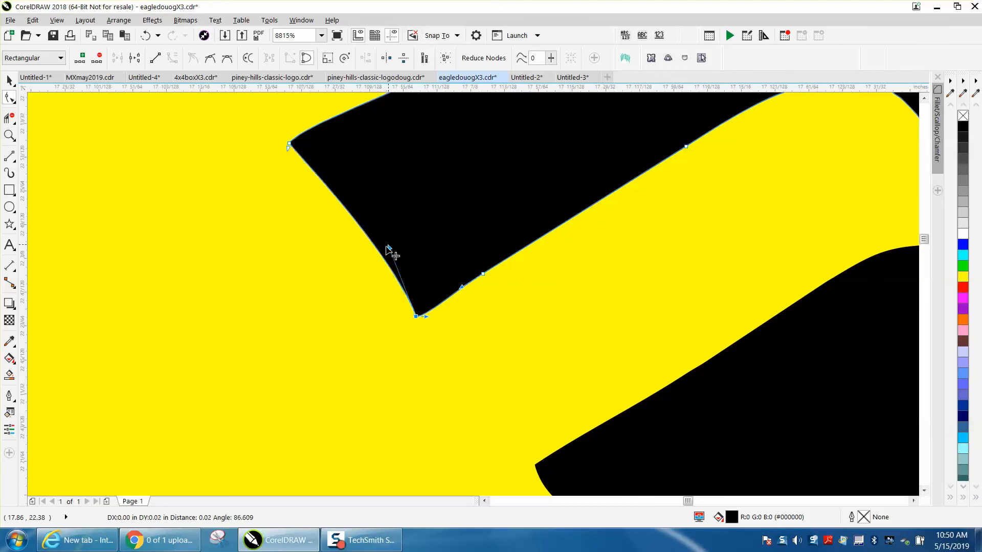
# Step: Delete the extra node at the eagle-side end of the second-lowest flag stripe and reshape that end's curve
pyautogui.scroll(-1, 302, 281)
pyautogui.scroll(-3, 307, 288)
pyautogui.click(254, 190)
pyautogui.press('Delete')
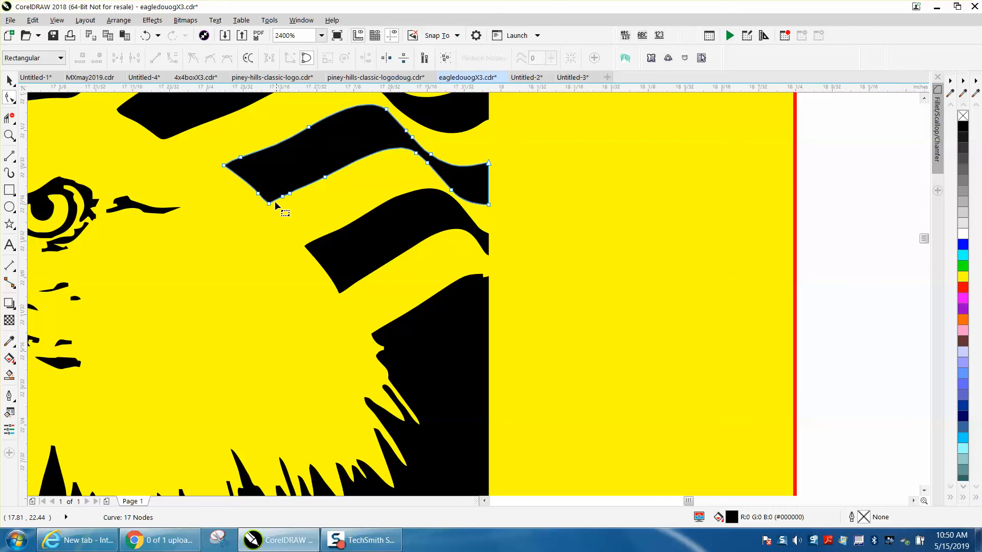
pyautogui.moveTo(258, 194); pyautogui.dragTo(268, 203)
pyautogui.click(269, 203)
pyautogui.moveTo(258, 195); pyautogui.dragTo(237, 170)
pyautogui.scroll(-3, 257, 243)
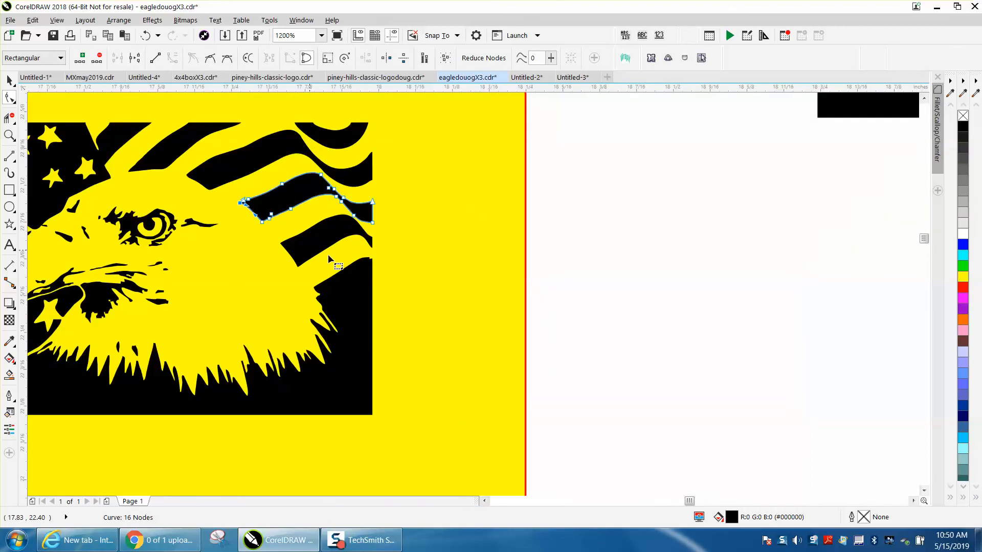
# Step: Delete the notch and edge nodes at the black background's upper-right corner, below the lowest flag stripe
pyautogui.click(10, 136)
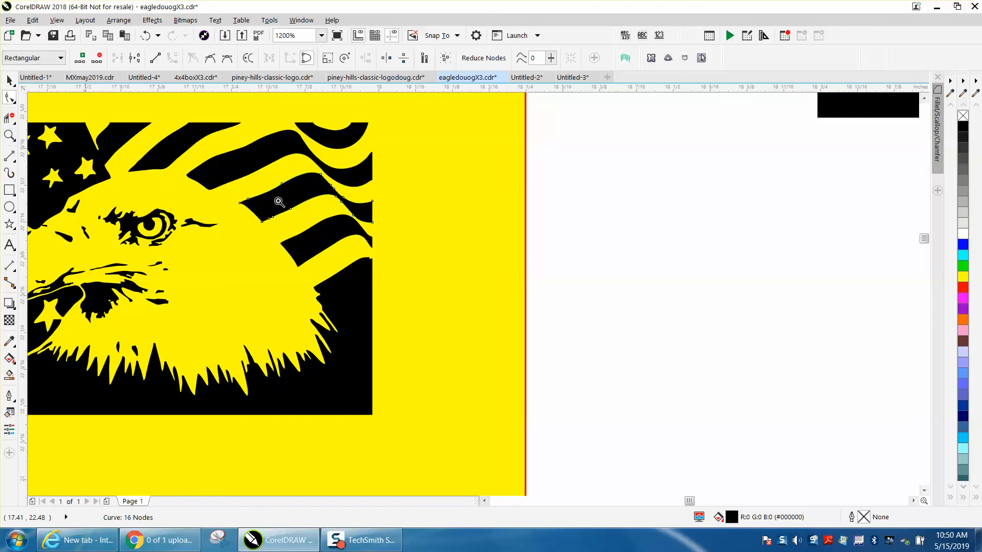
pyautogui.scroll(6, 376, 252)
pyautogui.click(9, 97)
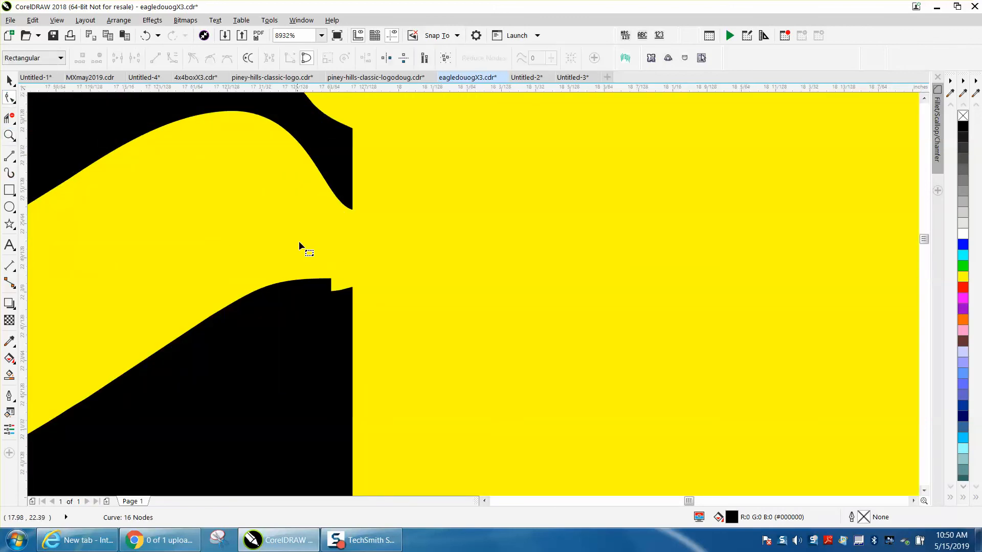
pyautogui.click(344, 297)
pyautogui.click(330, 291)
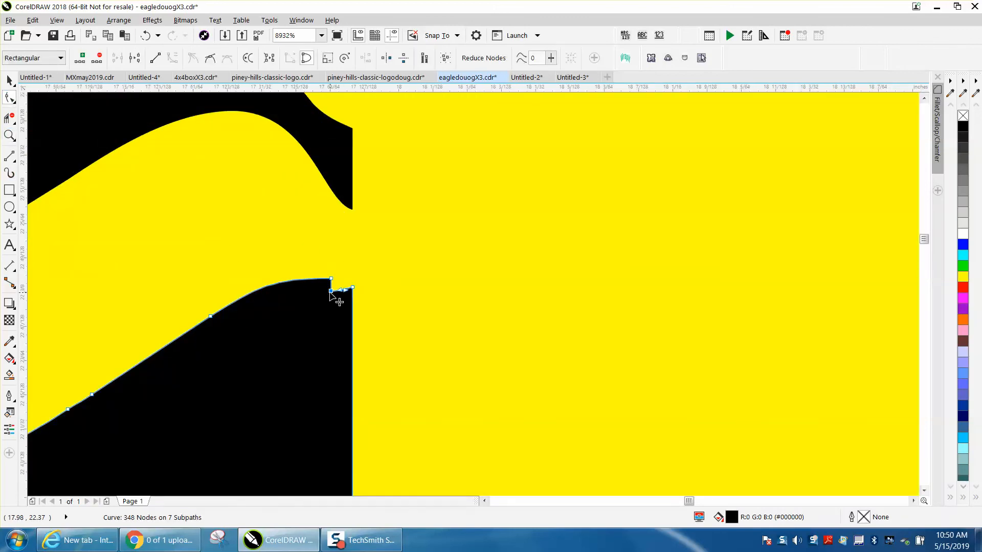
pyautogui.press('Delete')
pyautogui.moveTo(331, 290); pyautogui.dragTo(351, 275)
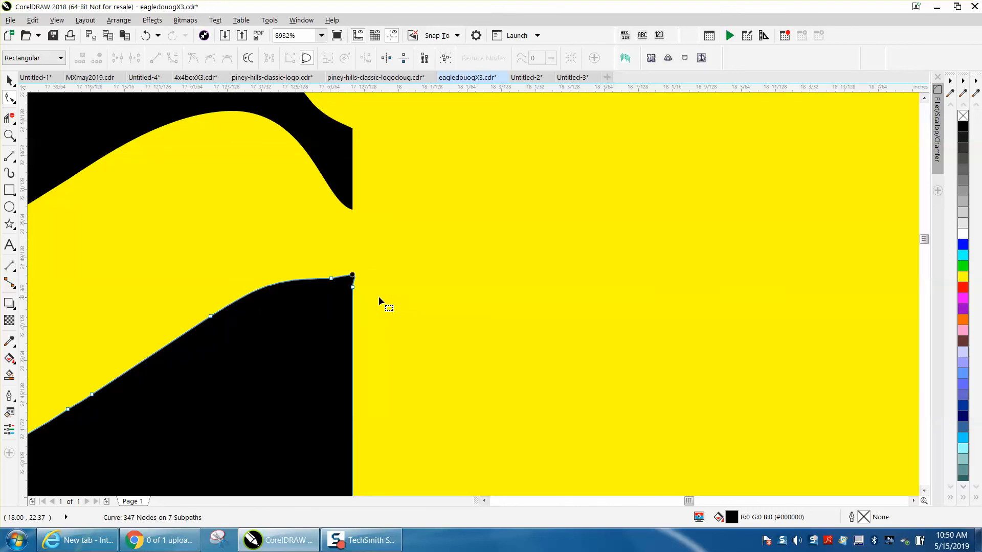
pyautogui.press('Delete')
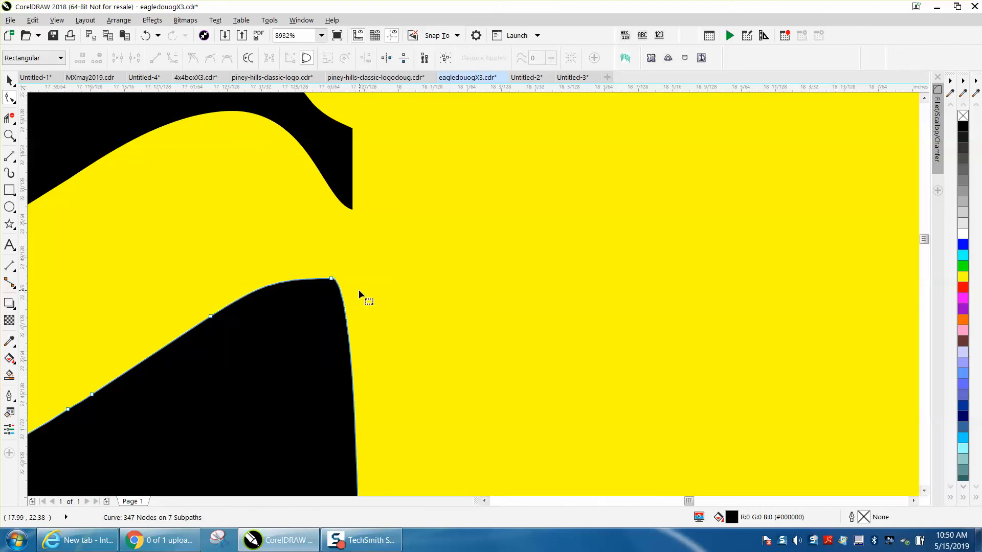
# Step: Move the black background's upper-right corner node outward and adjust its handle to straighten the side edge
pyautogui.moveTo(332, 279); pyautogui.dragTo(344, 282)
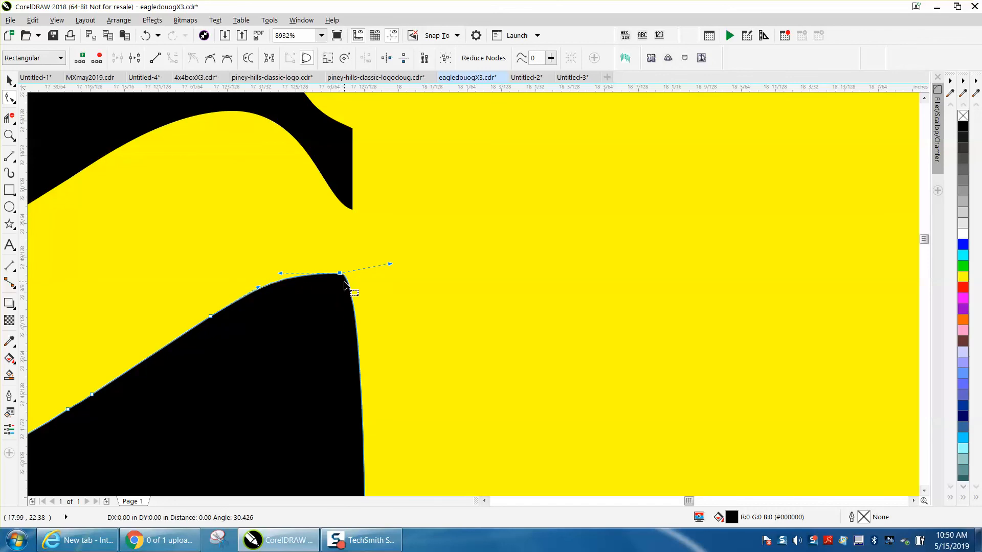
pyautogui.scroll(-5, 346, 285)
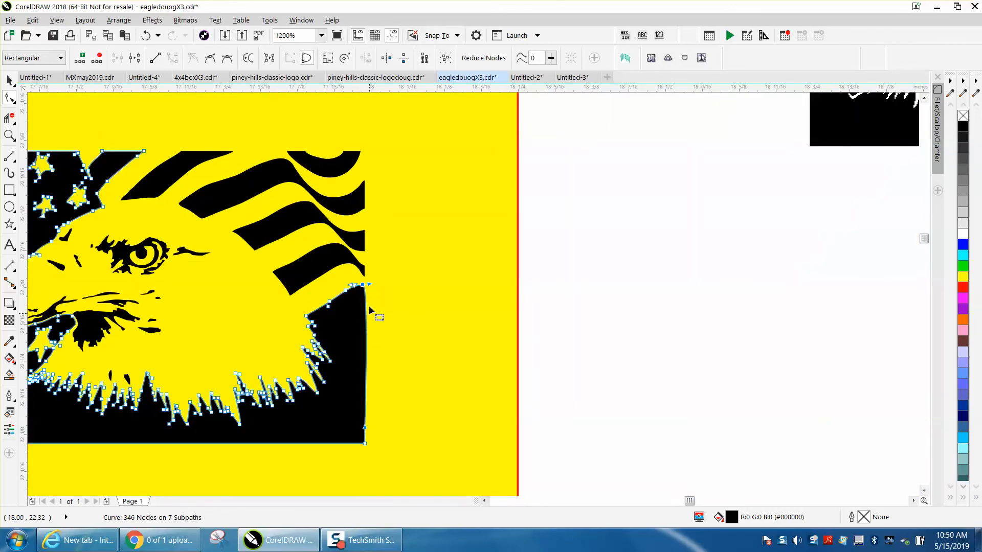
pyautogui.moveTo(367, 285); pyautogui.dragTo(369, 297)
pyautogui.scroll(-2, 399, 320)
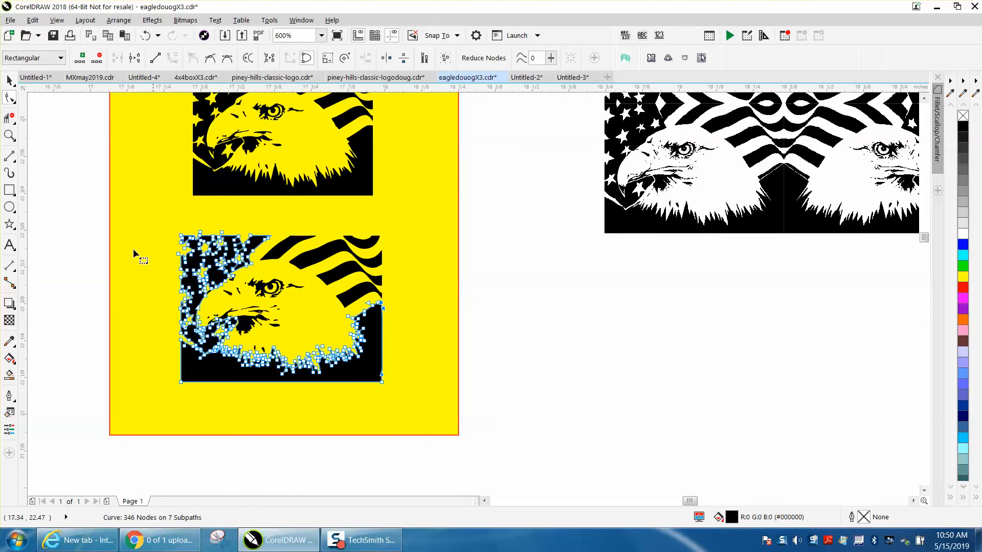
# Step: Move the yellow rectangle away from behind the two eagle drawings
pyautogui.click(9, 80)
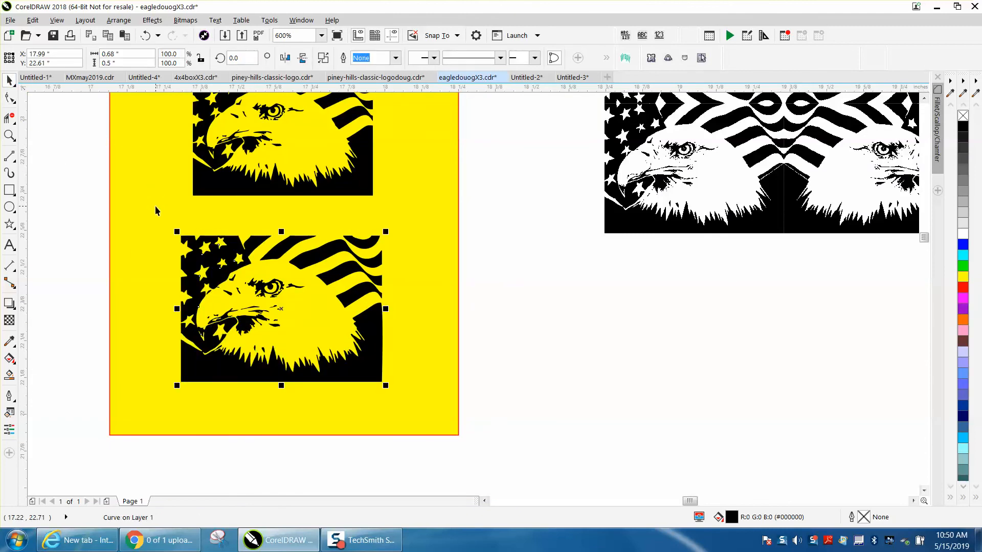
pyautogui.moveTo(155, 207); pyautogui.dragTo(454, 358)
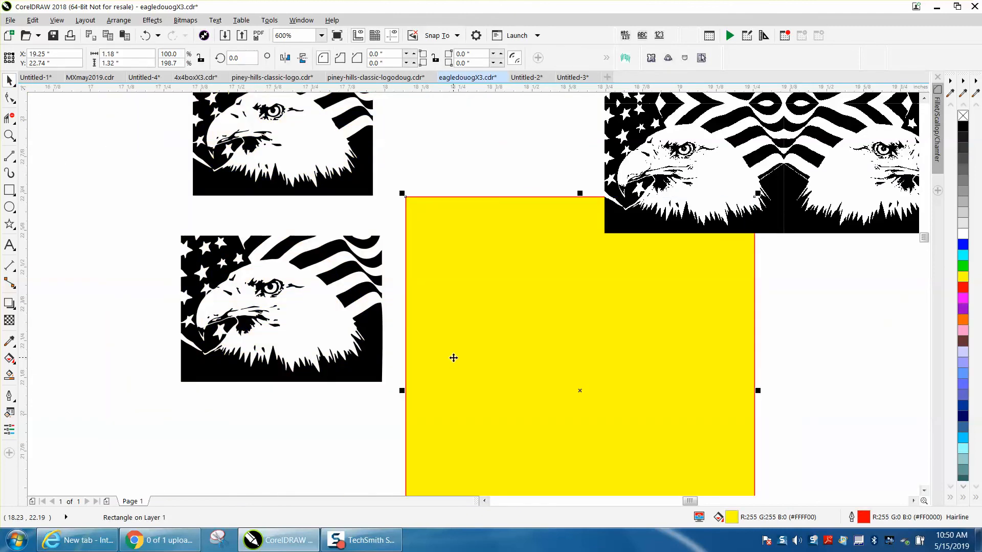